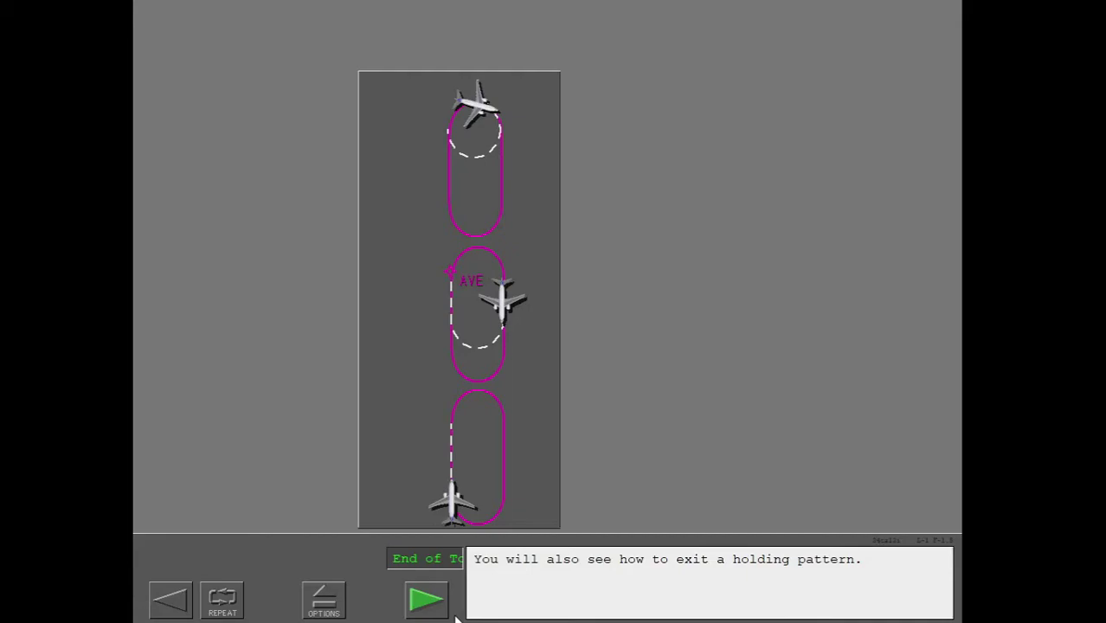
Open the Enter Holding - Present Position topic, then program a hold at PPOS and execute it
click(421, 603)
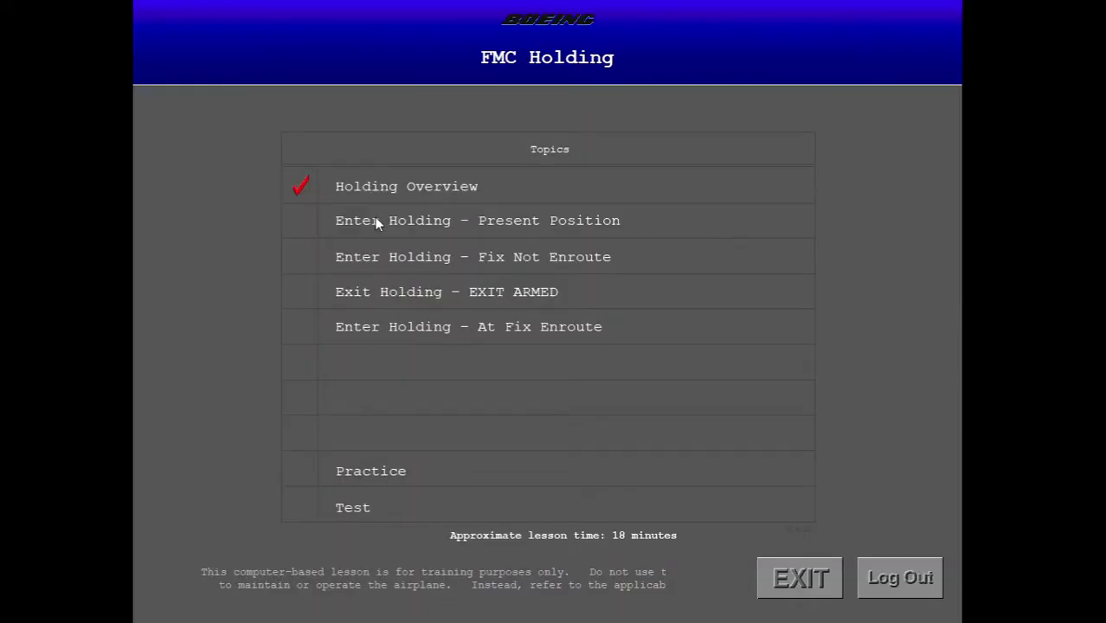
click(377, 222)
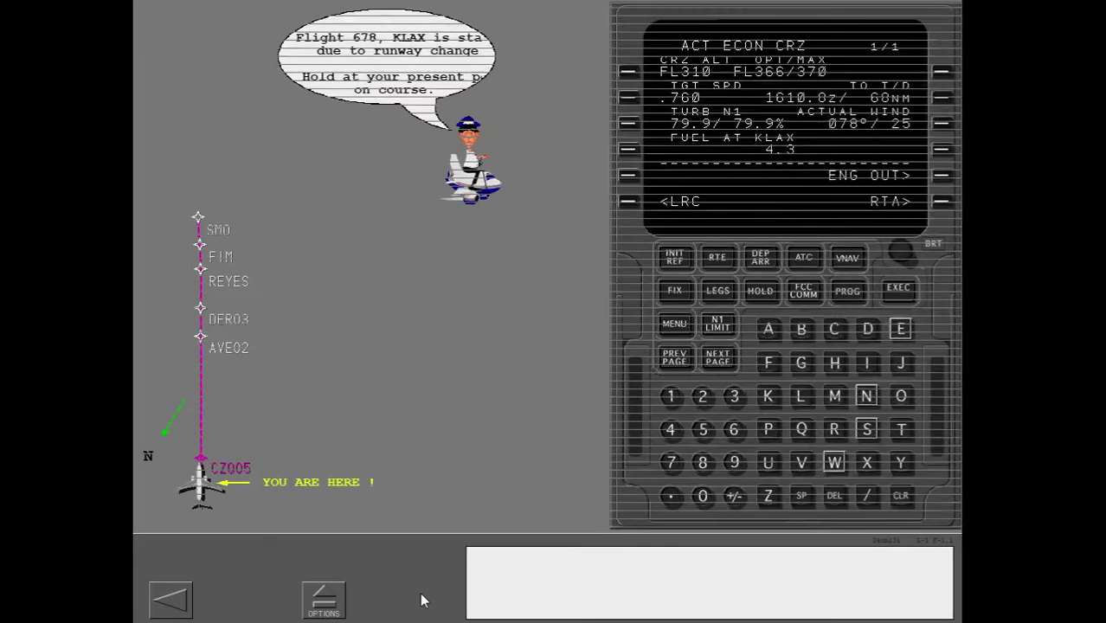
click(760, 292)
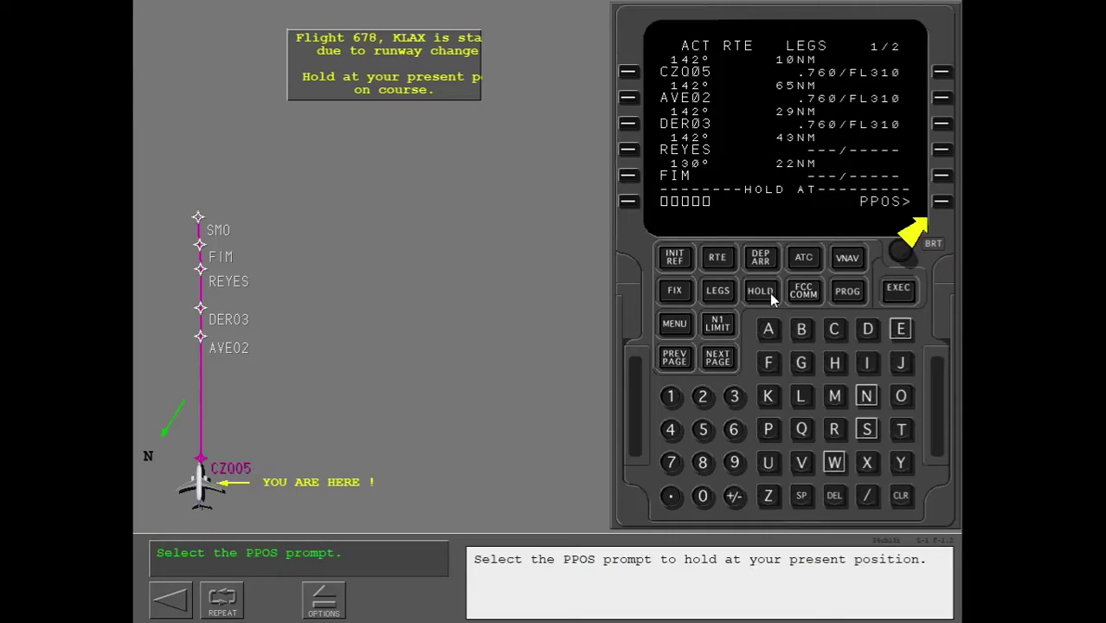
click(946, 202)
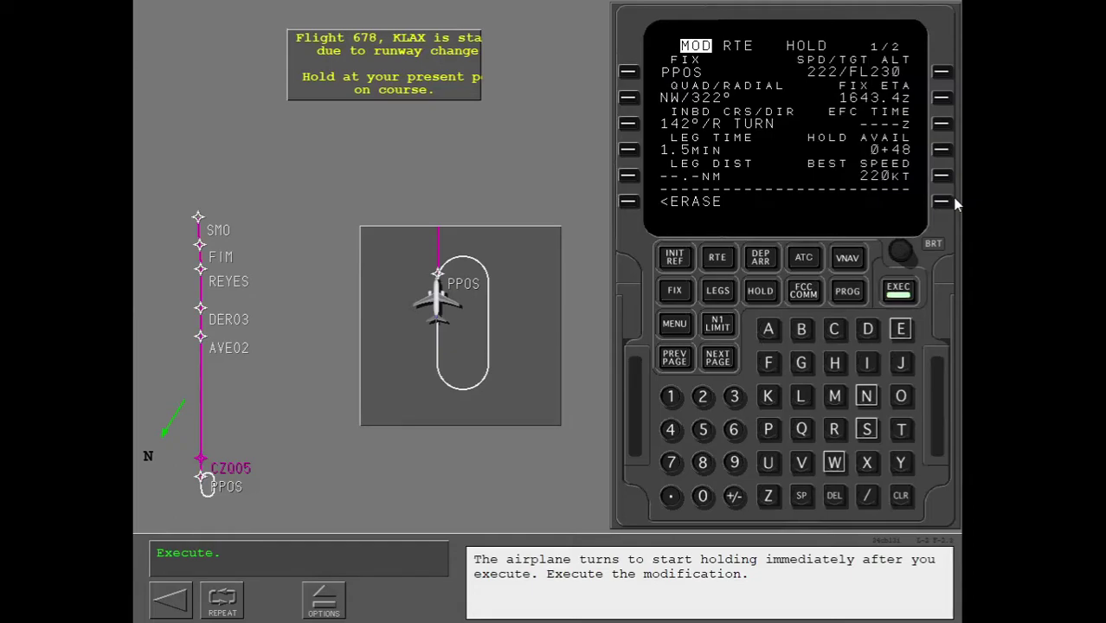
click(905, 293)
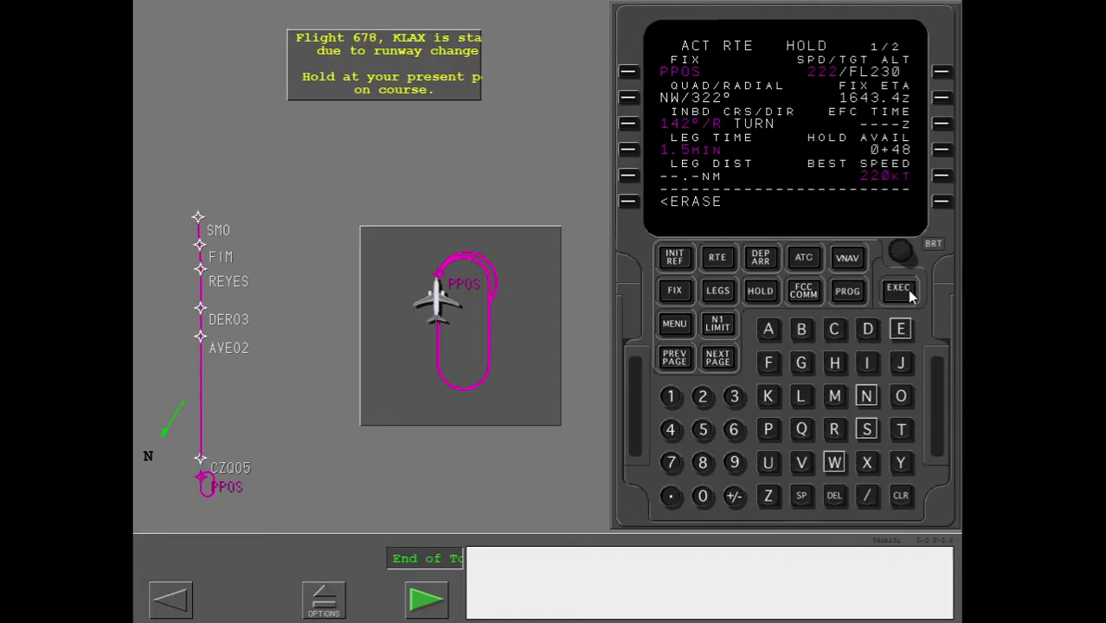
In the Enter Holding - Fix Not Enroute topic, insert a hold at AVE into the route directly after CZQ05
click(425, 600)
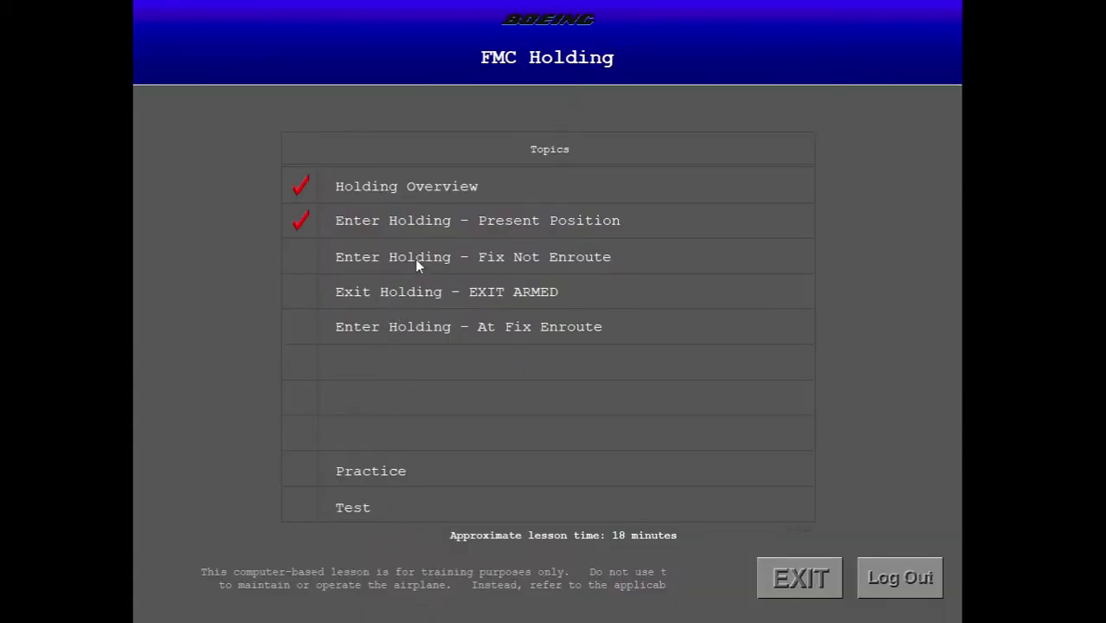
click(415, 260)
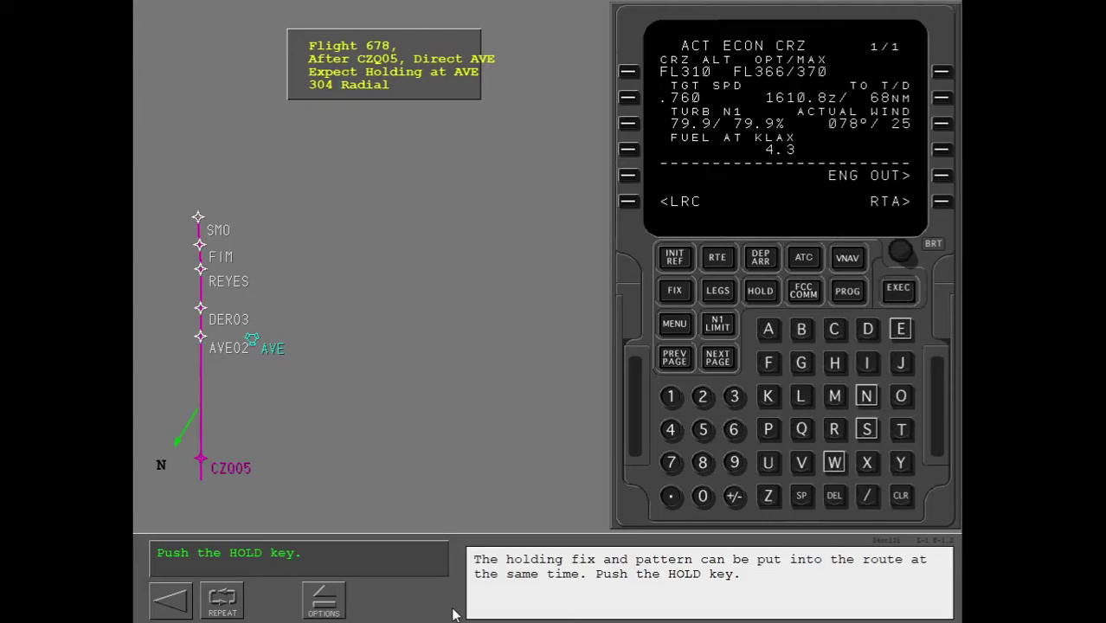
click(766, 295)
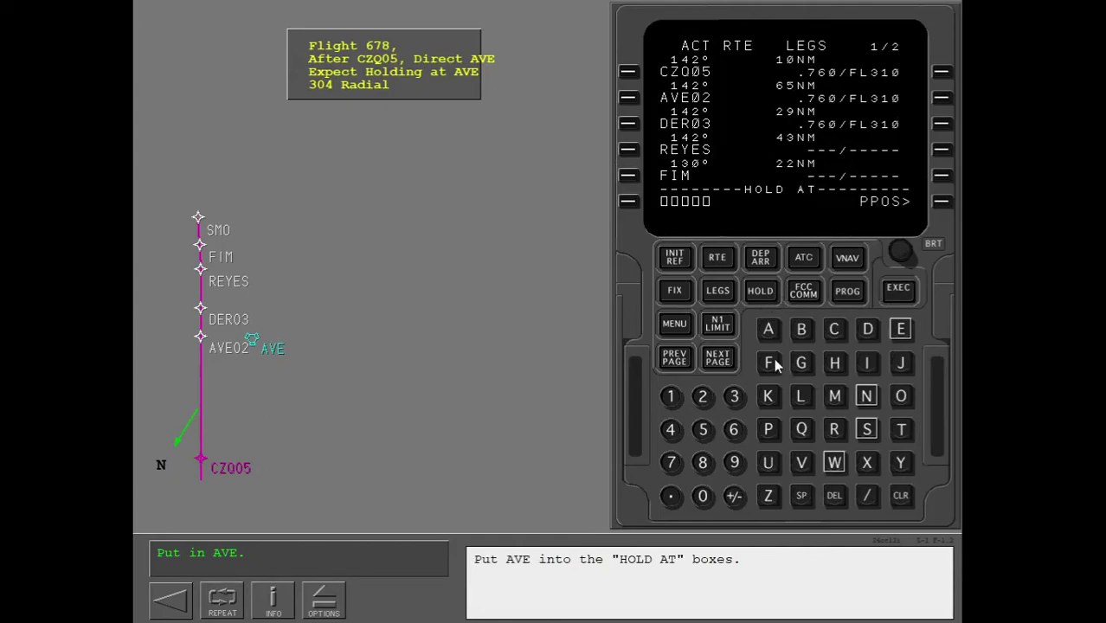
click(768, 329)
click(810, 465)
click(902, 329)
click(629, 203)
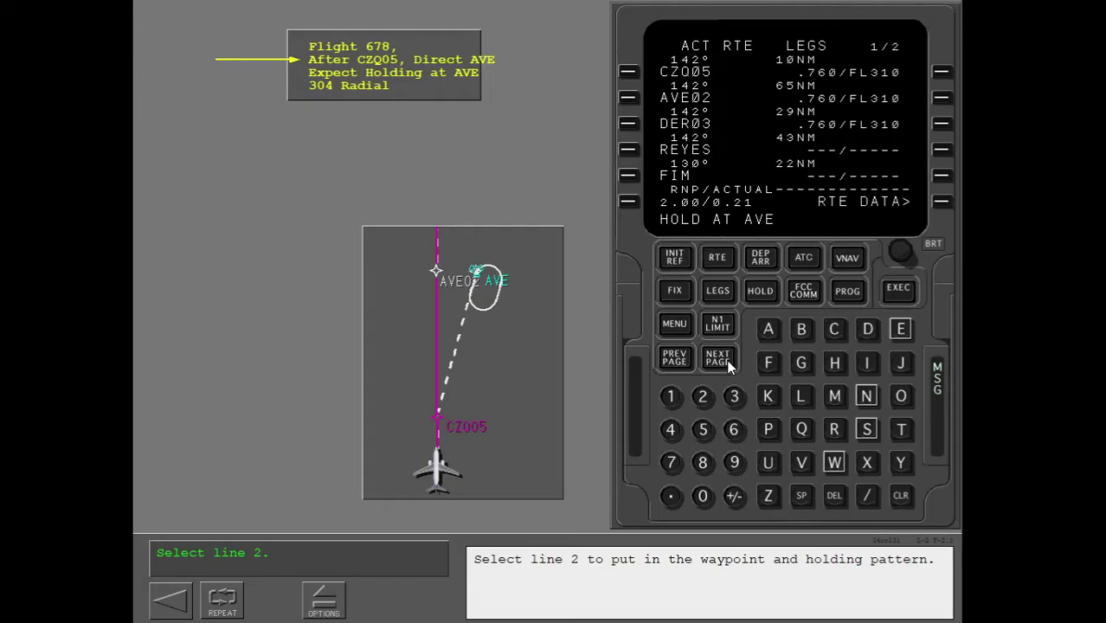
click(628, 97)
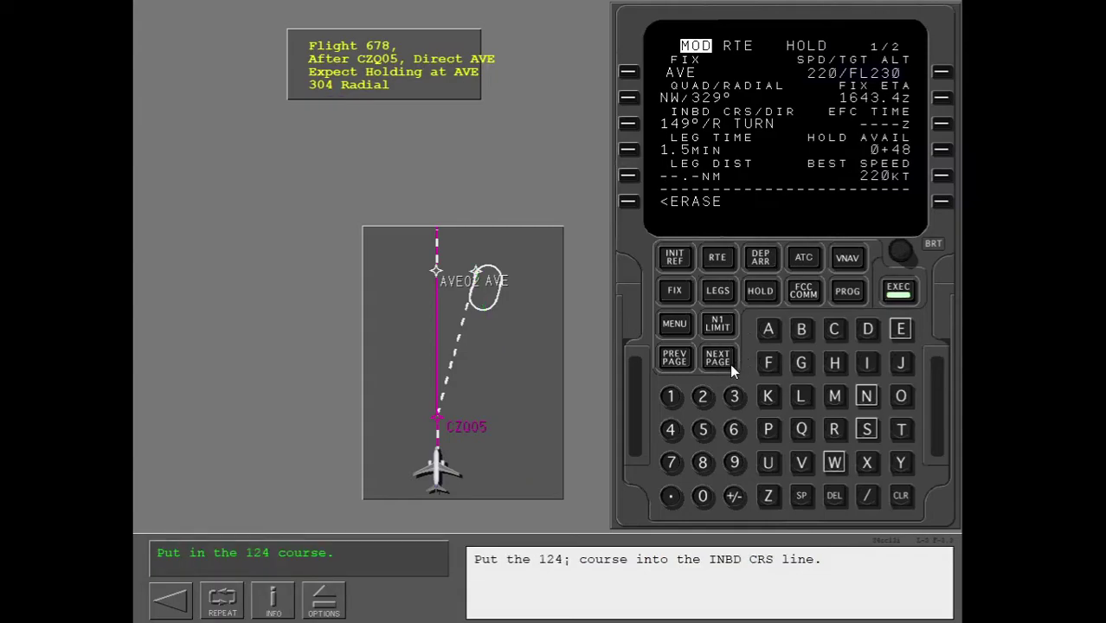
Set the inbound course of the AVE hold to 124° and execute the route modification
click(674, 396)
click(698, 400)
click(674, 429)
click(632, 124)
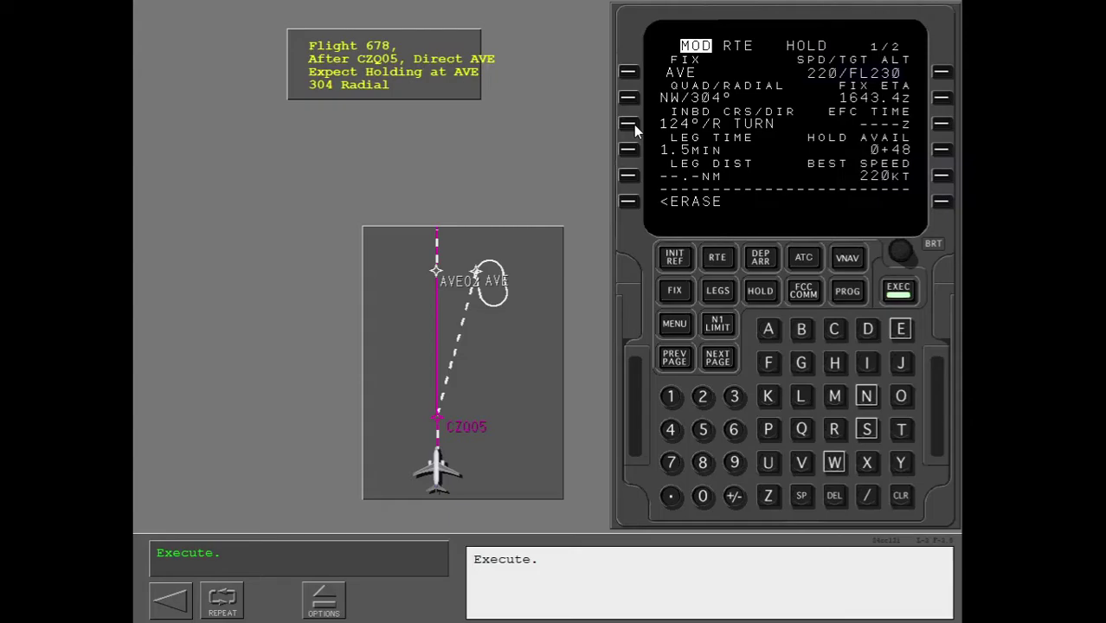
click(898, 291)
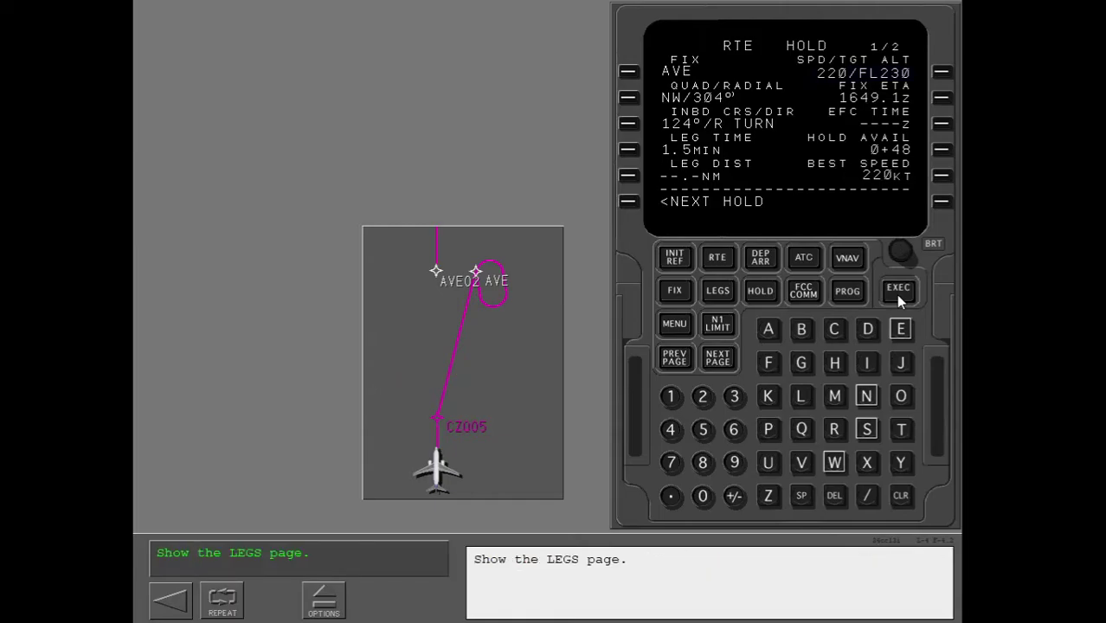
Review the route legs, then set the AVE hold's target speed to 240 knots and execute the change
click(717, 293)
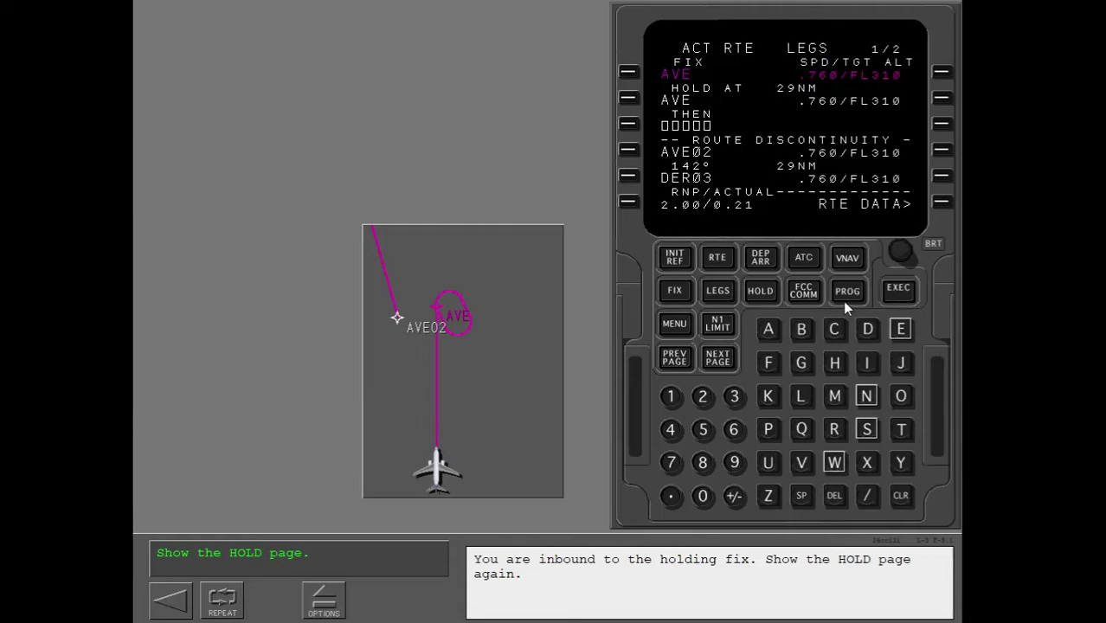
click(762, 293)
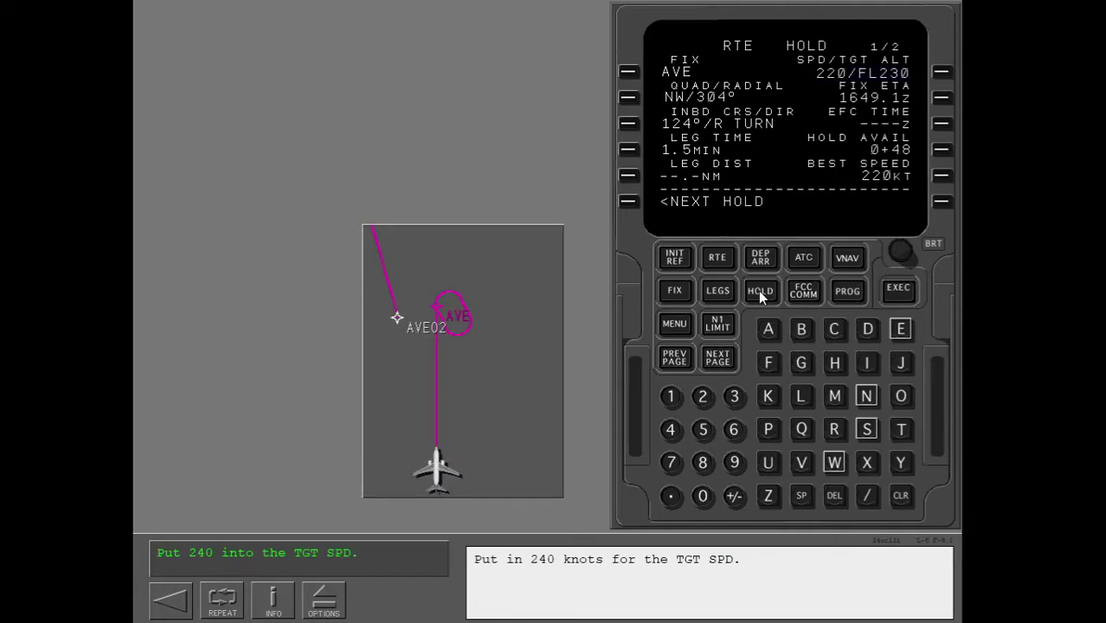
click(702, 396)
click(671, 430)
click(702, 496)
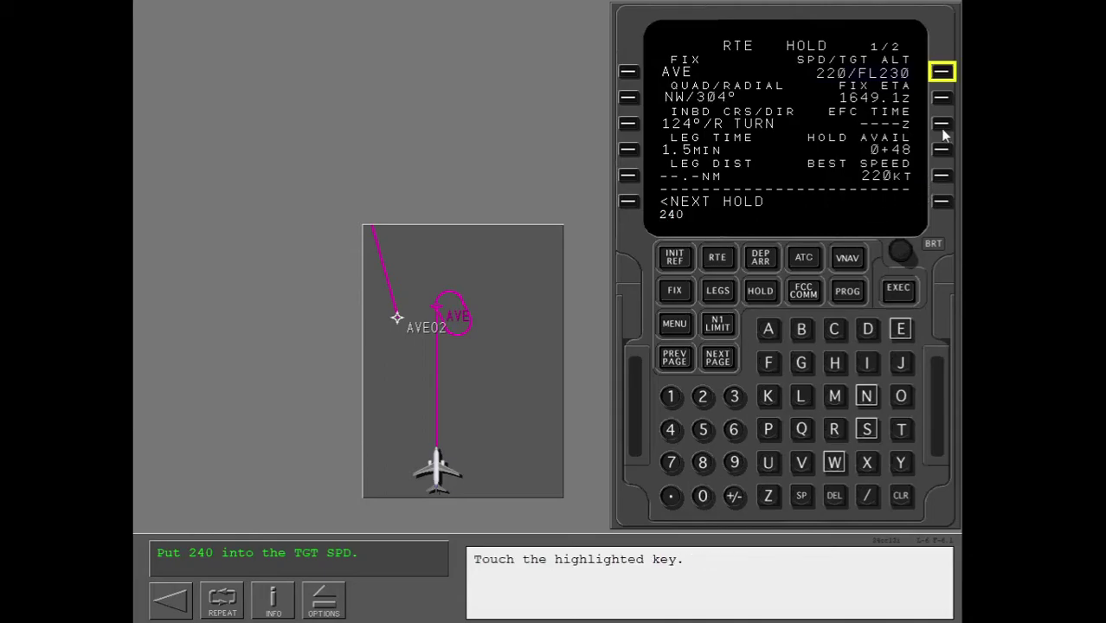
click(951, 75)
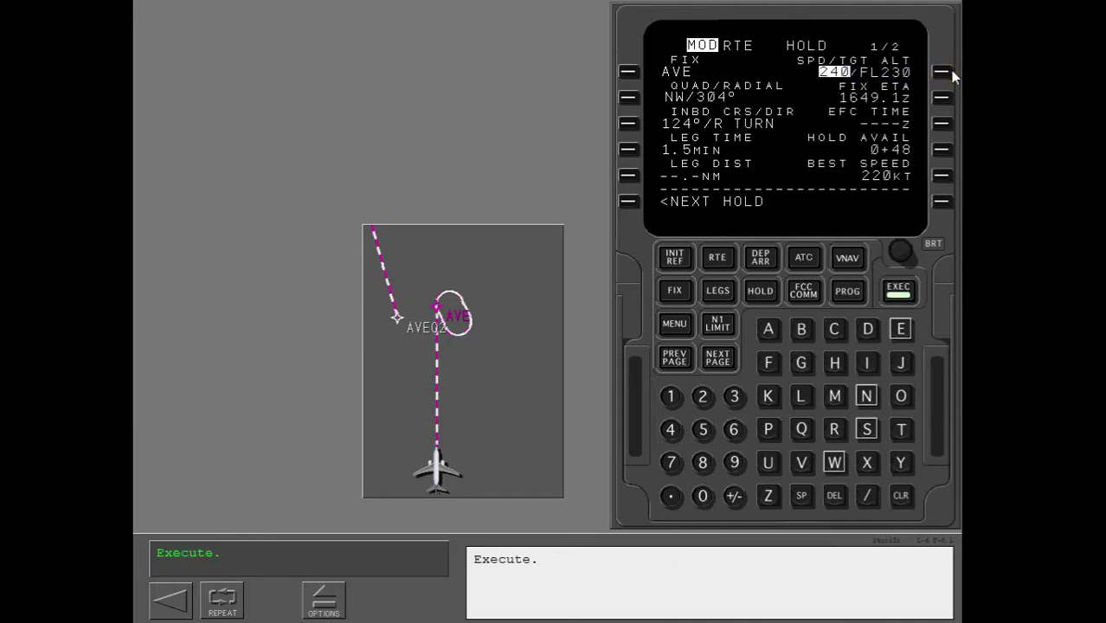
click(899, 291)
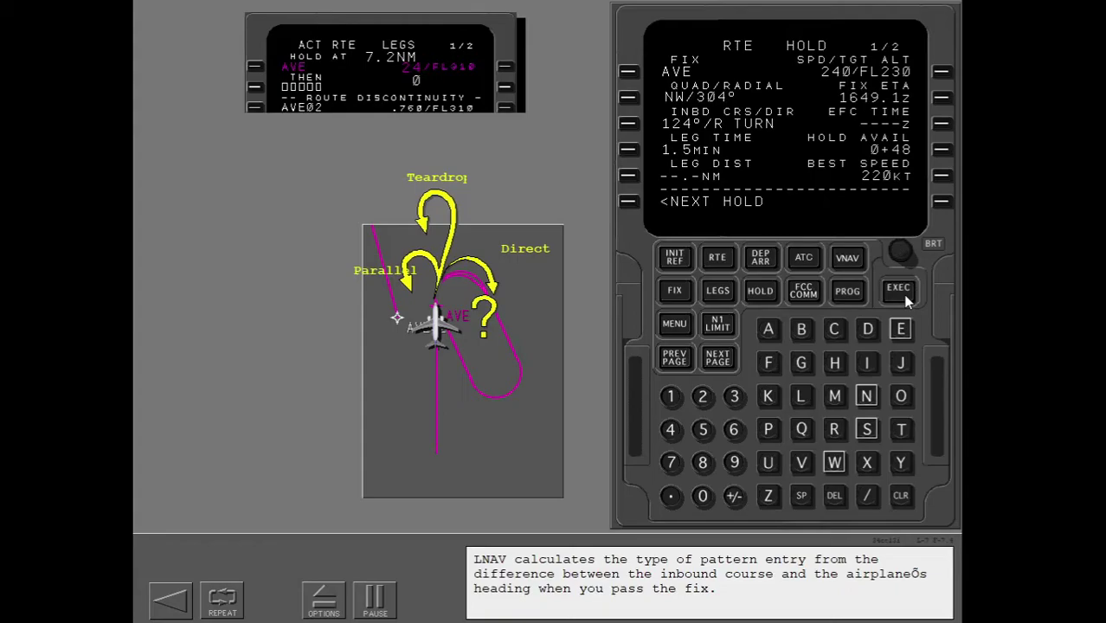
click(900, 291)
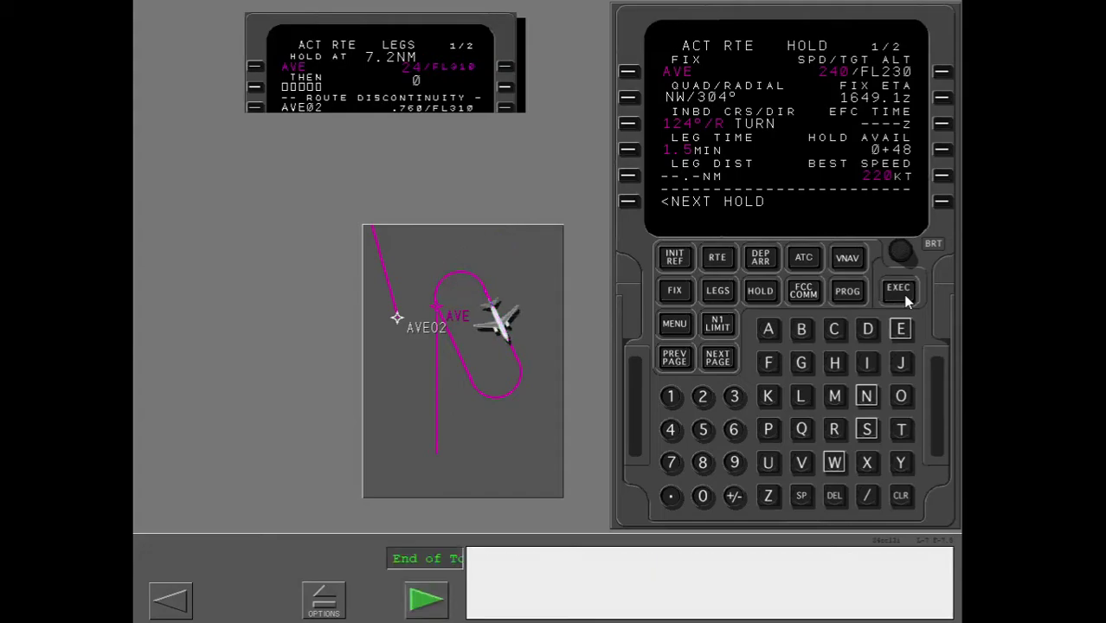
In the Exit Holding - EXIT ARMED topic, arm the exit from the AVE hold and execute it
click(421, 600)
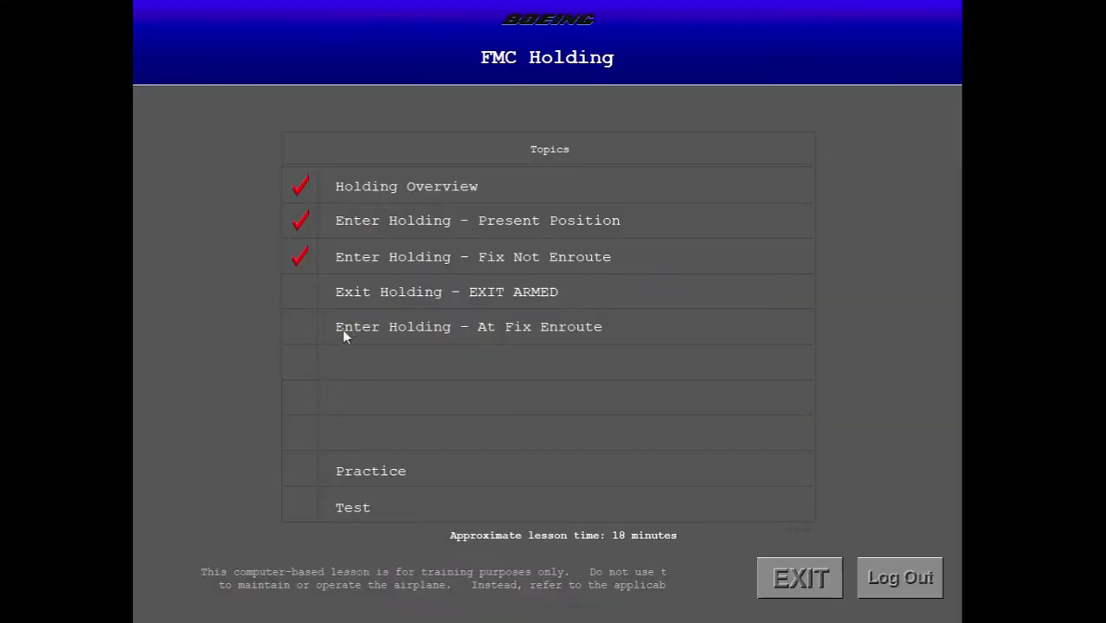
click(382, 292)
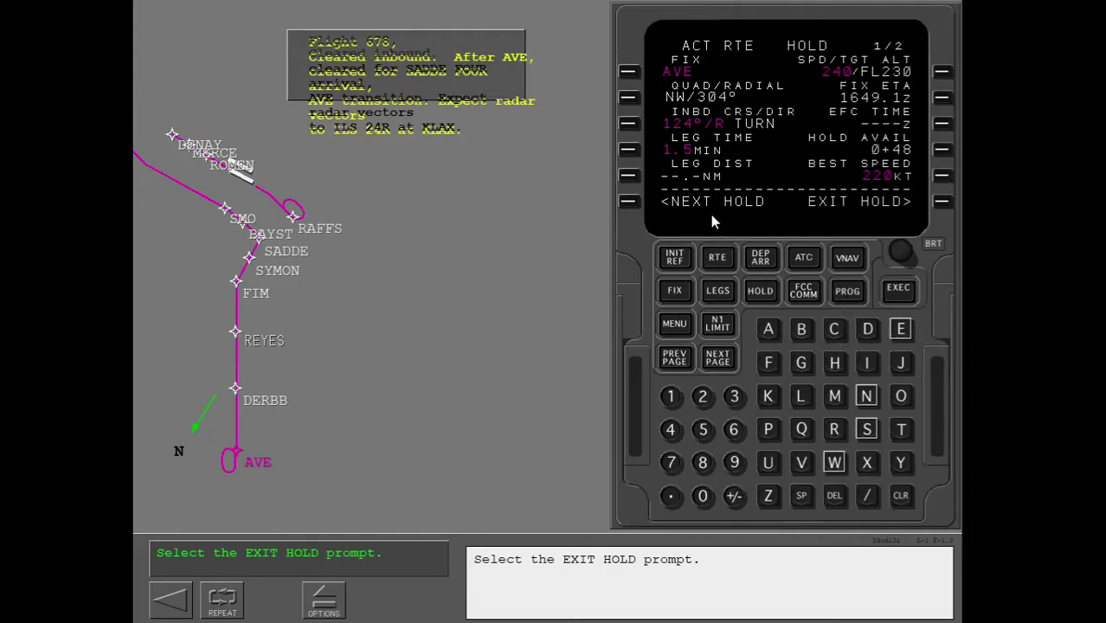
click(943, 203)
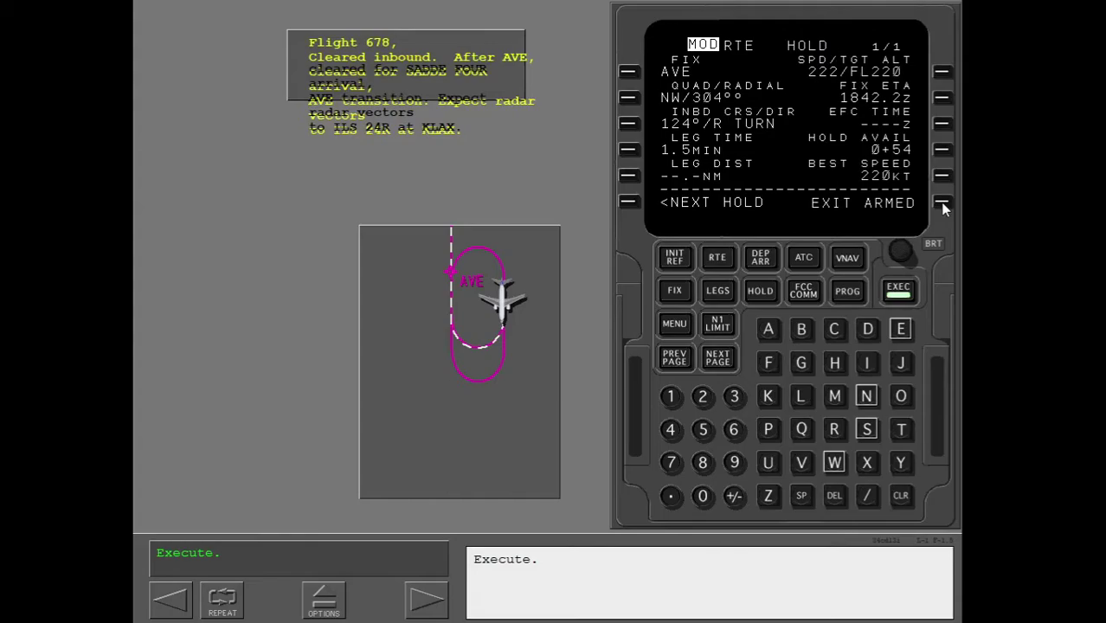
click(907, 295)
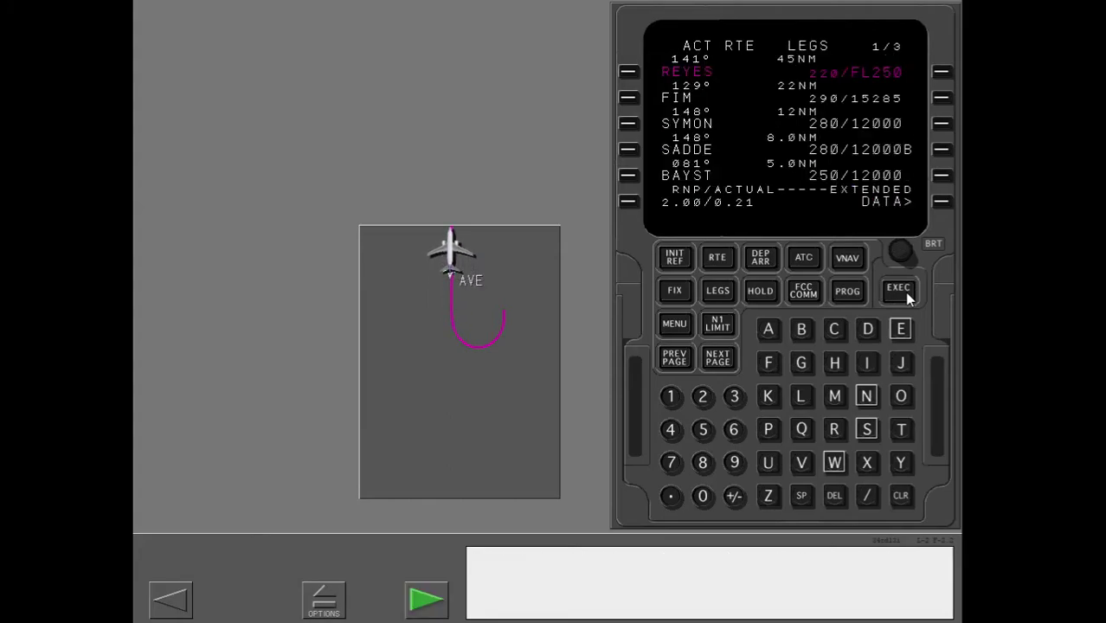
Continue to the REYES hold exercise and modify the route legs to proceed direct to SADDE, executing the change
click(432, 611)
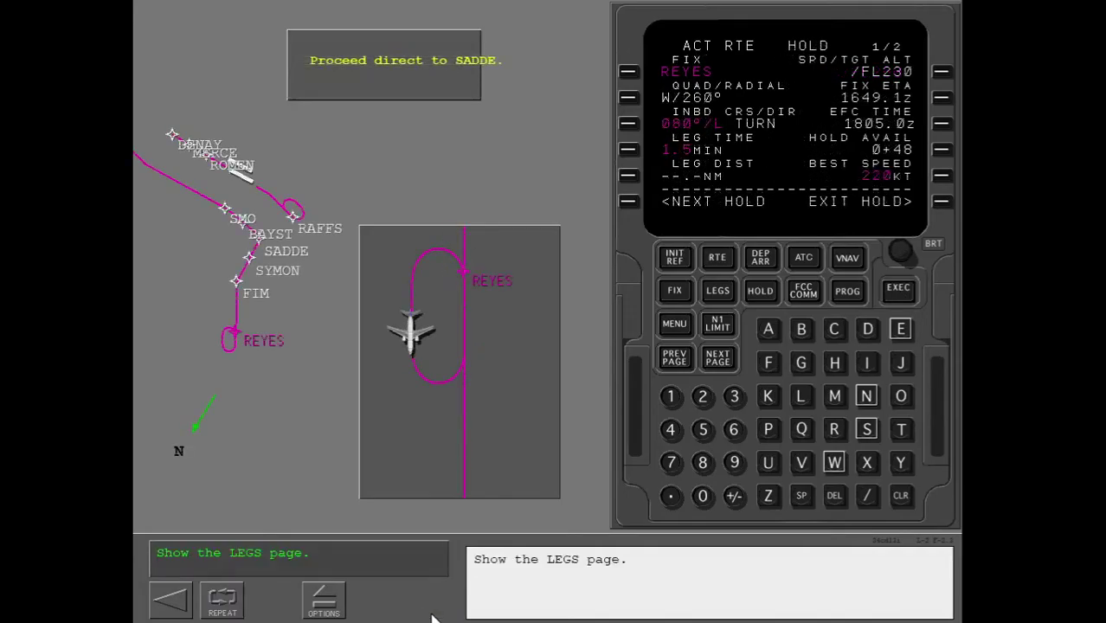
click(718, 292)
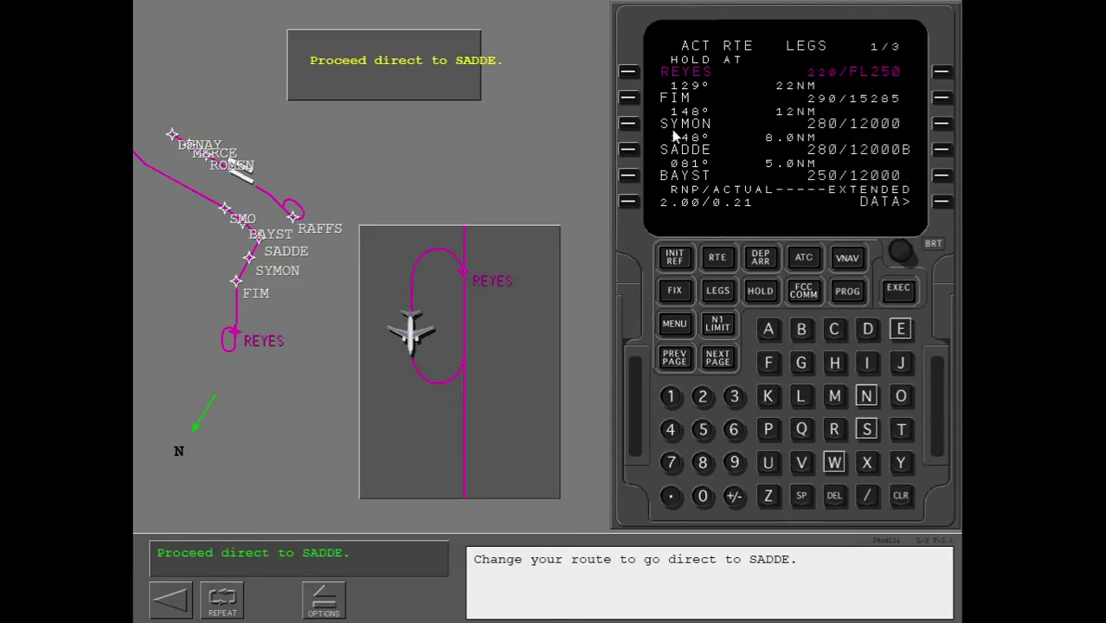
click(636, 149)
click(630, 74)
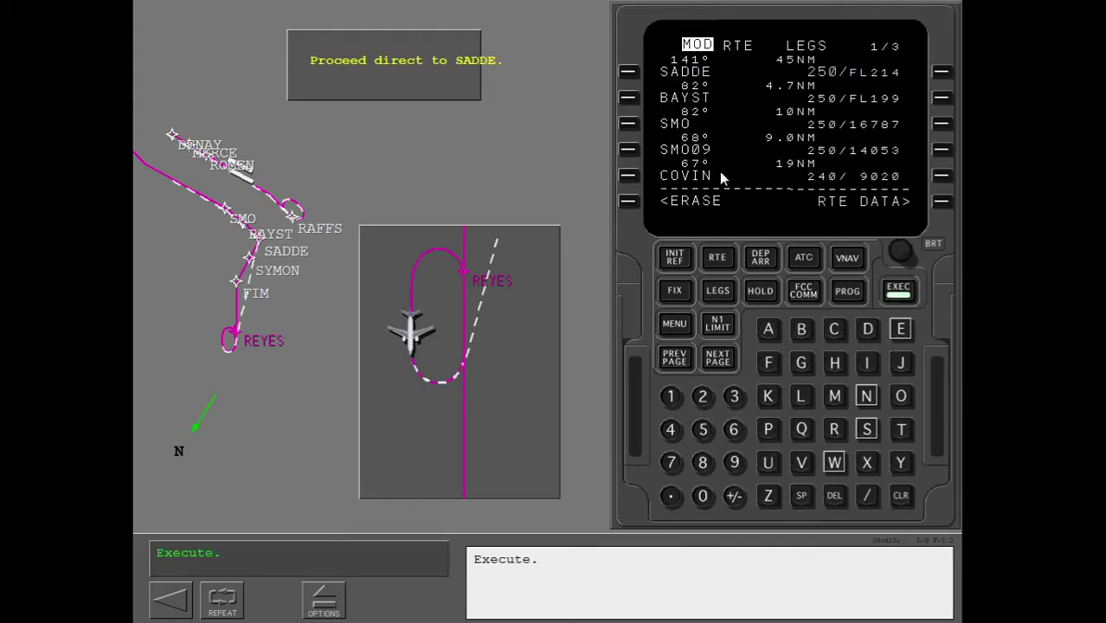
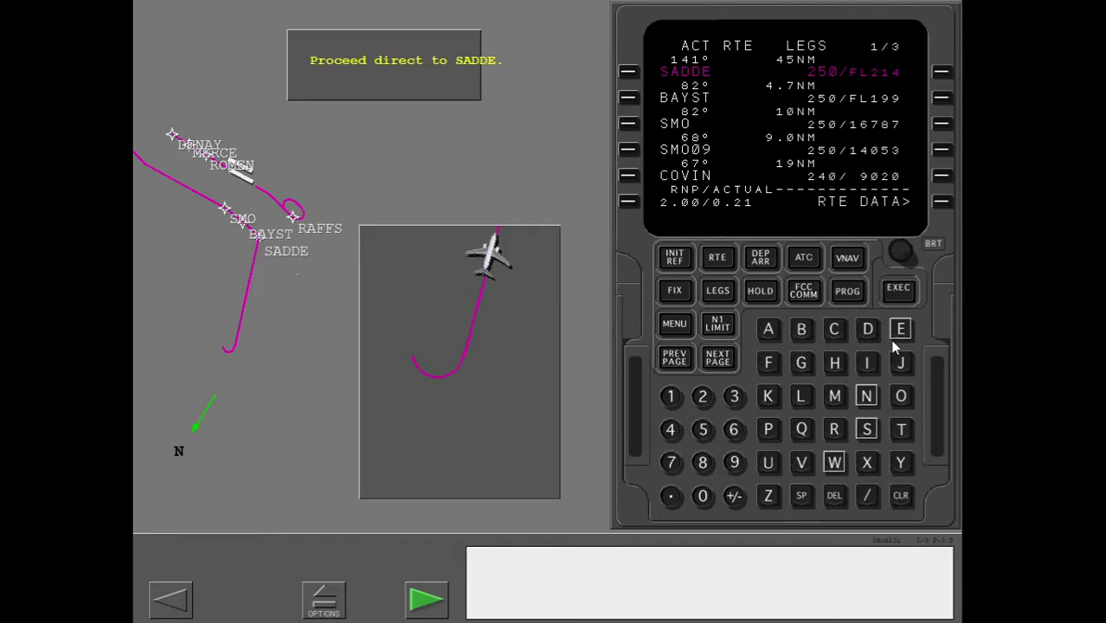
Continue to the next clearance and add another hold to the route with SADDE as the holding fix
click(425, 602)
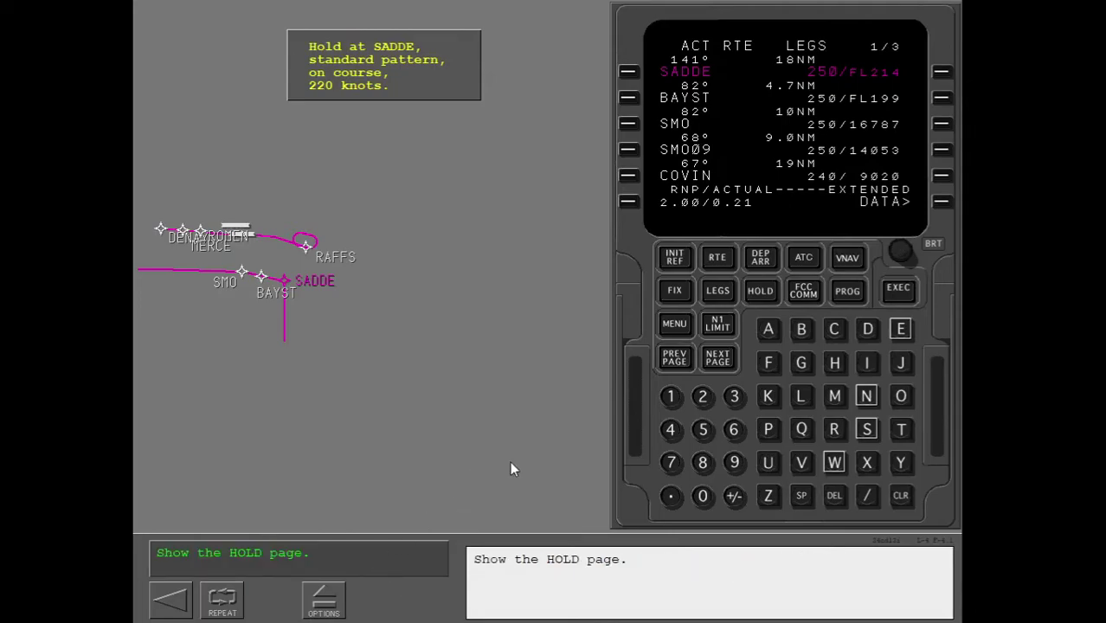
click(764, 294)
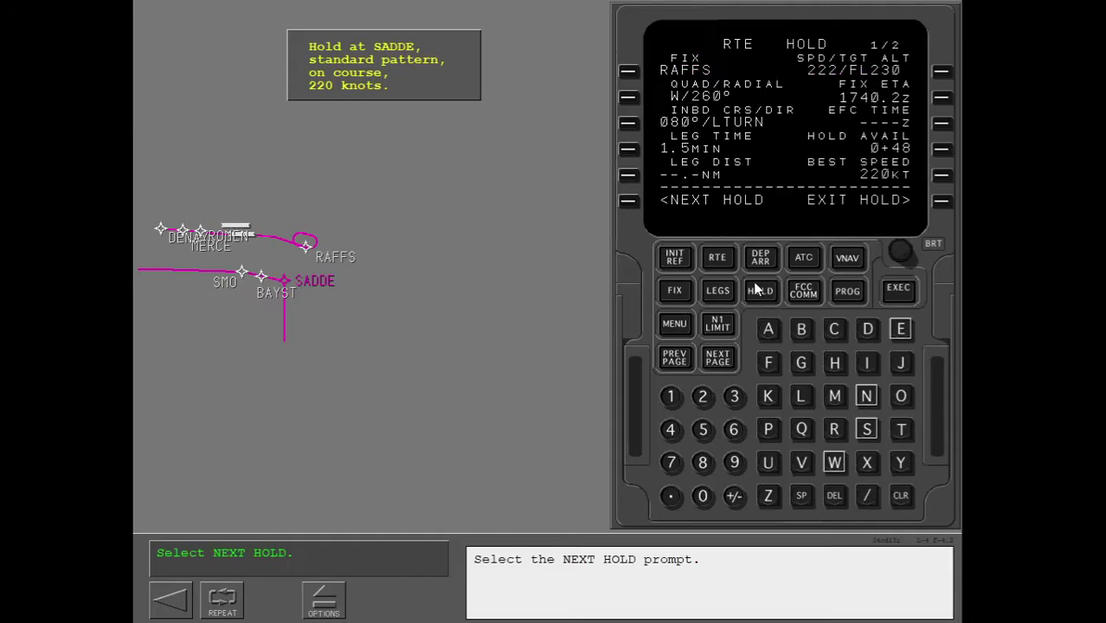
click(632, 204)
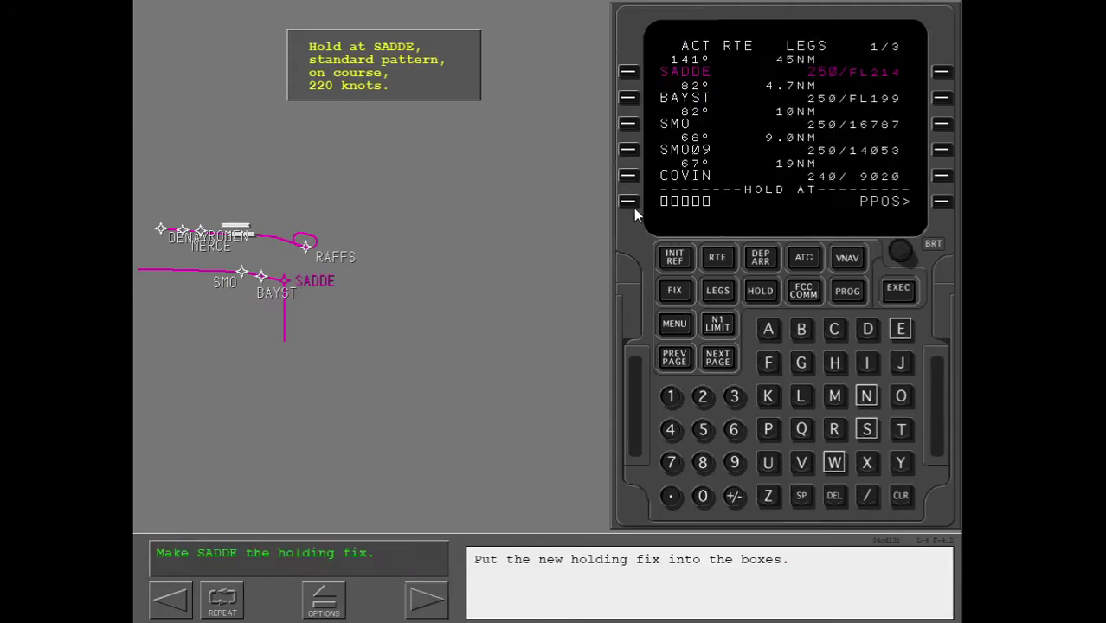
click(635, 72)
click(627, 202)
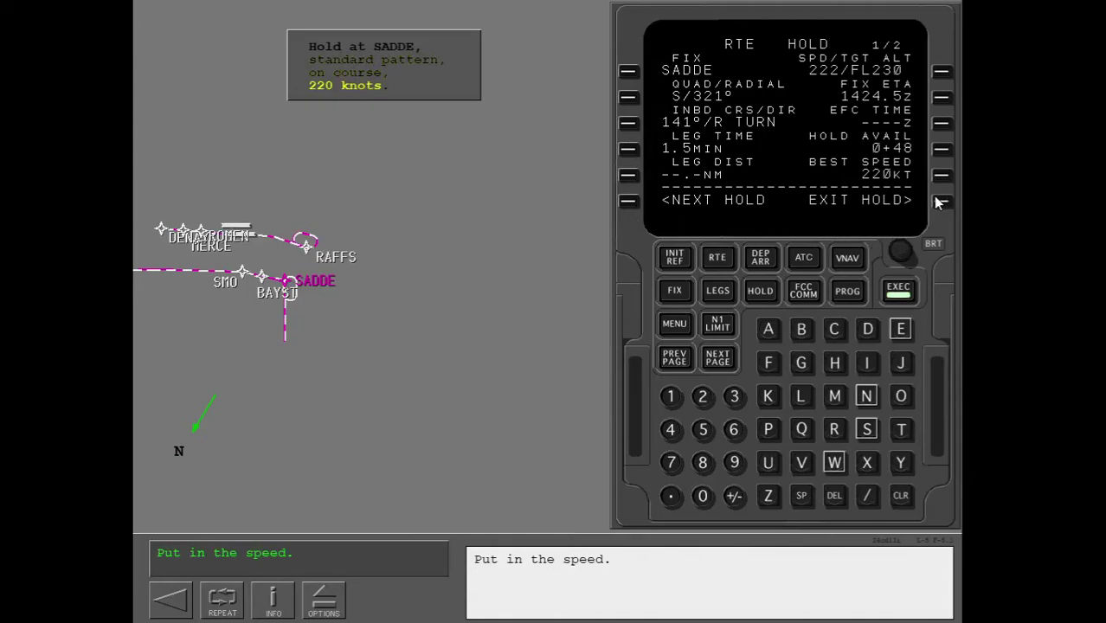
Set the SADDE hold's speed to 220 knots and execute the holding modification
click(703, 397)
click(703, 397)
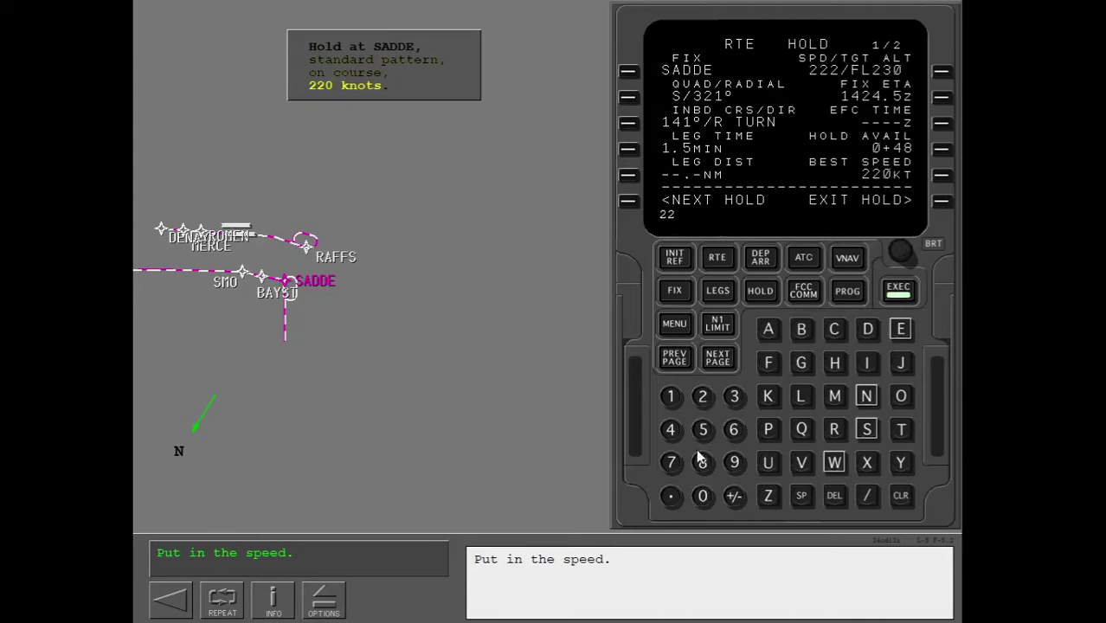
click(703, 496)
click(867, 496)
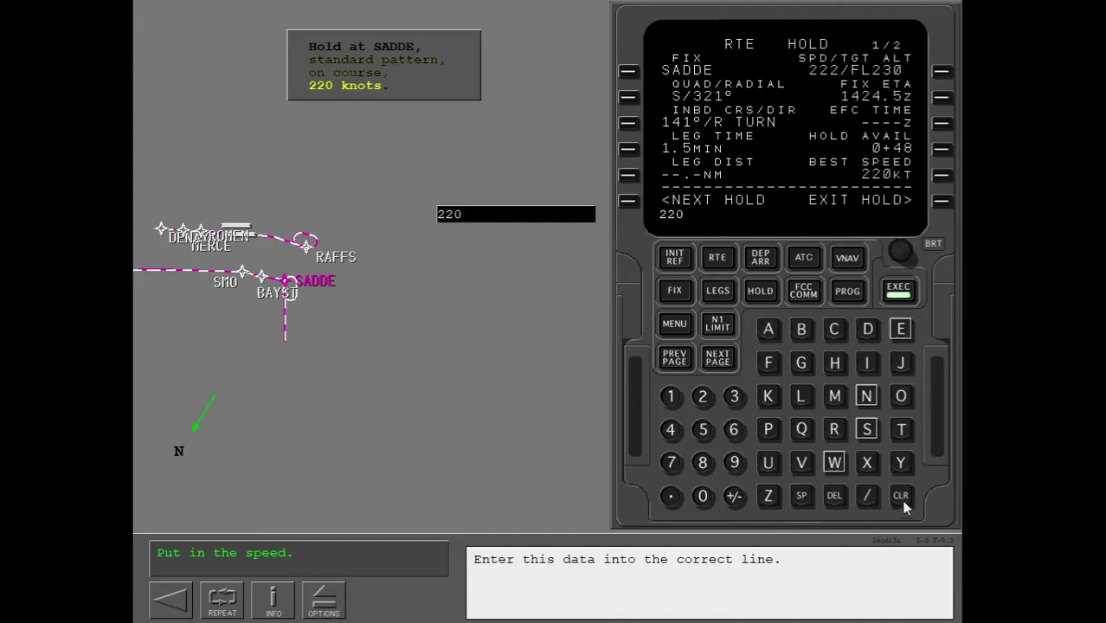
click(942, 72)
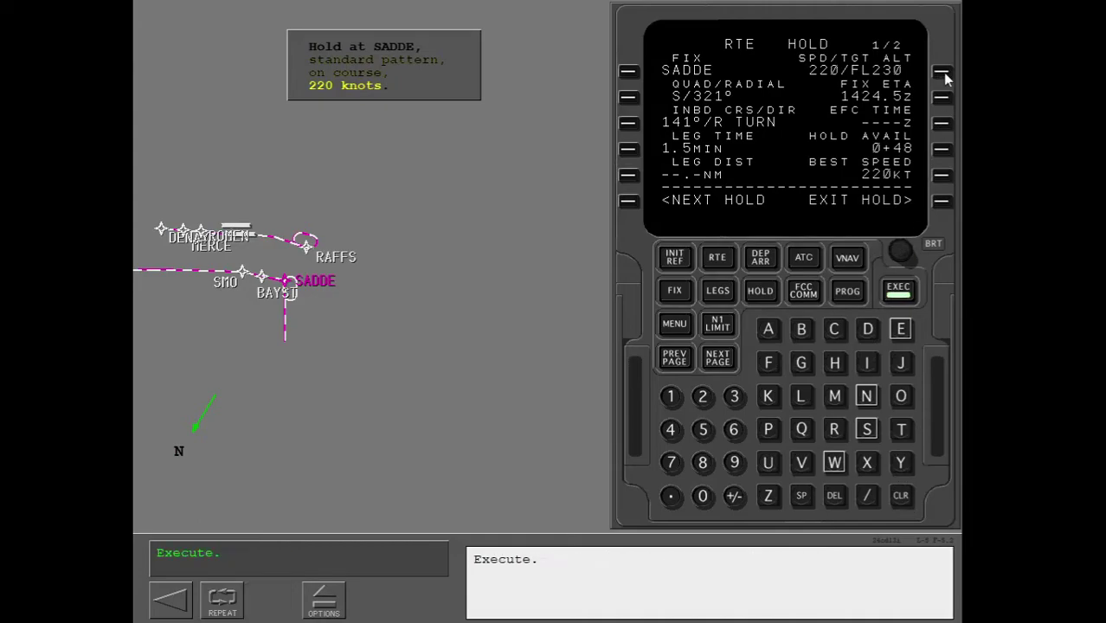
click(900, 292)
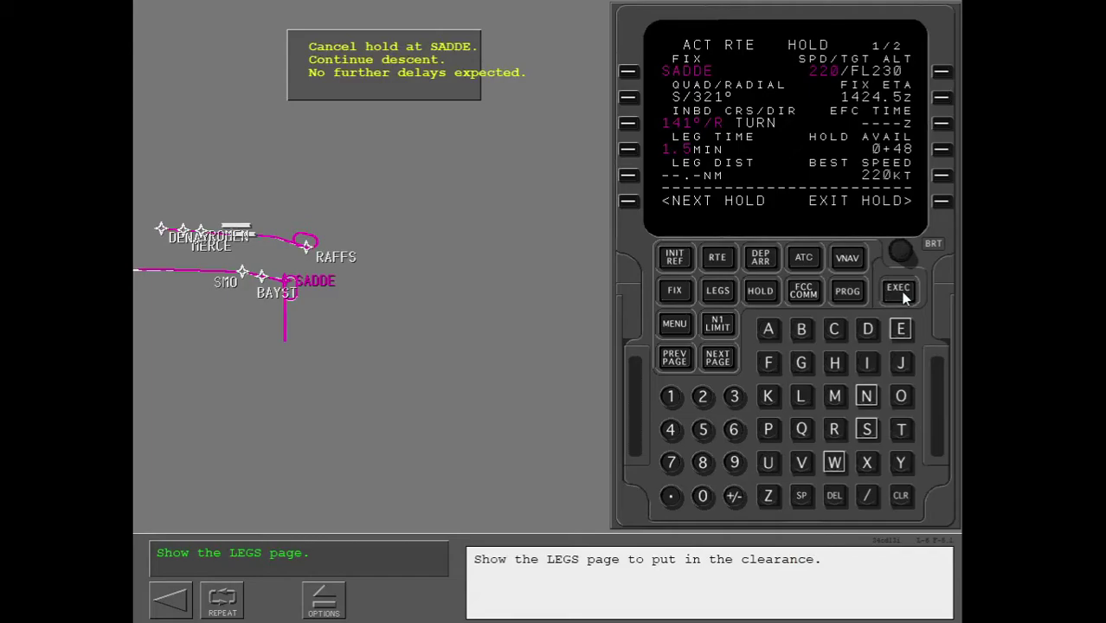
Delete the SADDE hold from the route legs, connect the discontinuity to BAYST and execute the change
click(727, 292)
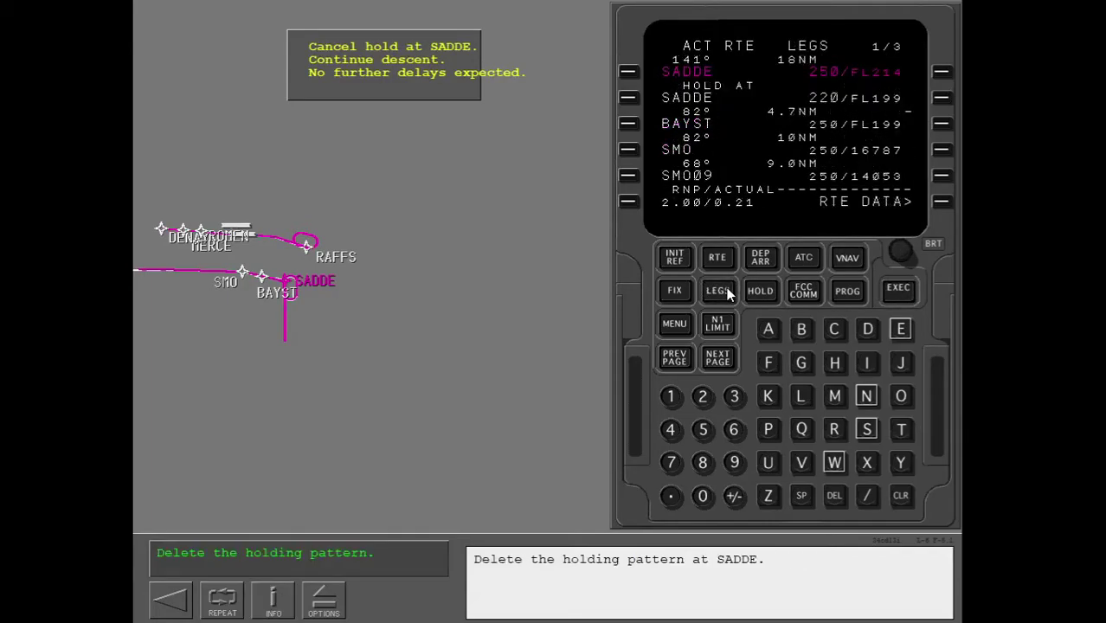
click(835, 496)
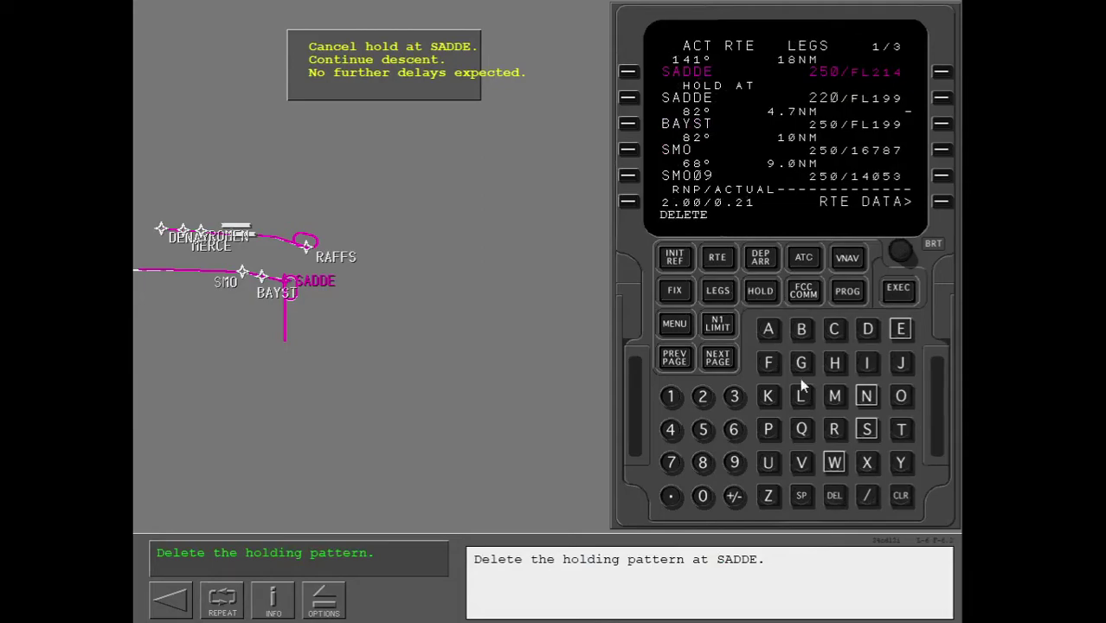
click(630, 97)
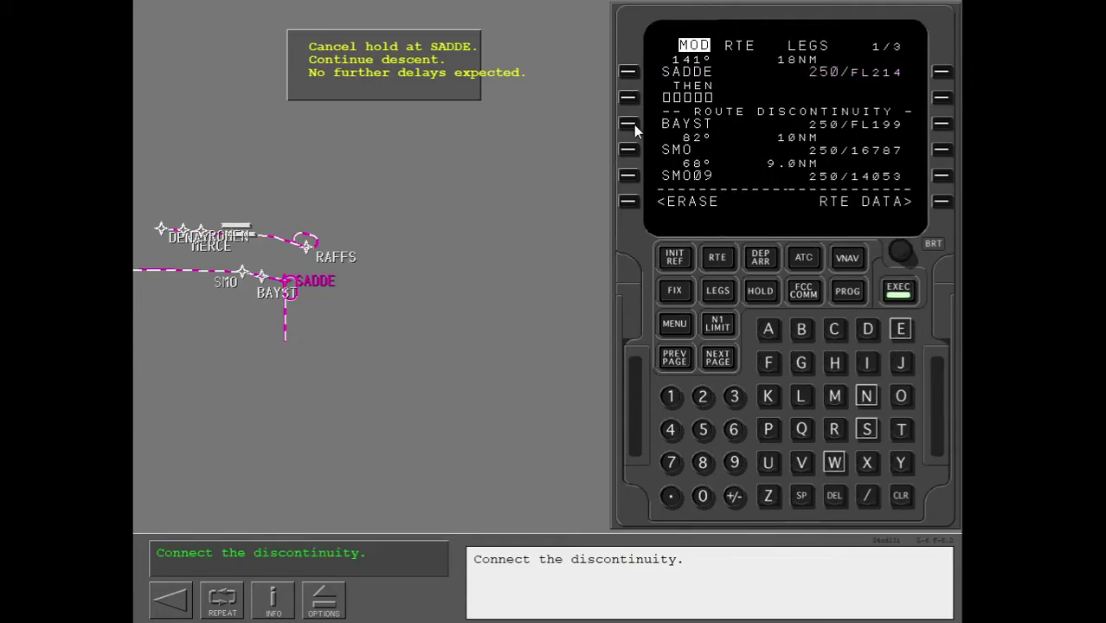
click(634, 125)
click(635, 101)
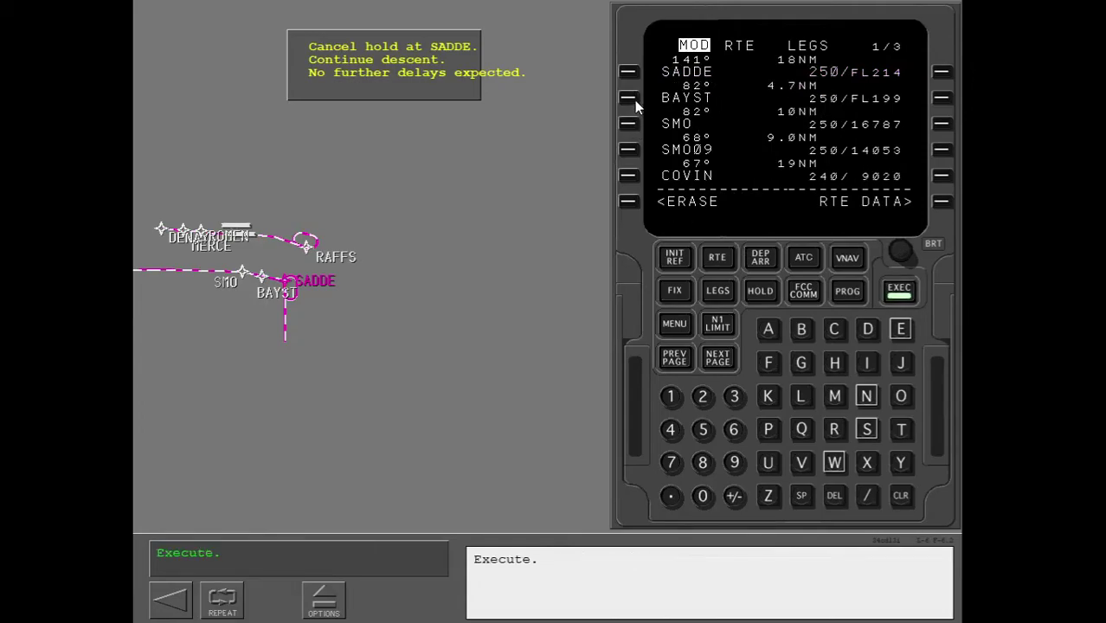
click(909, 293)
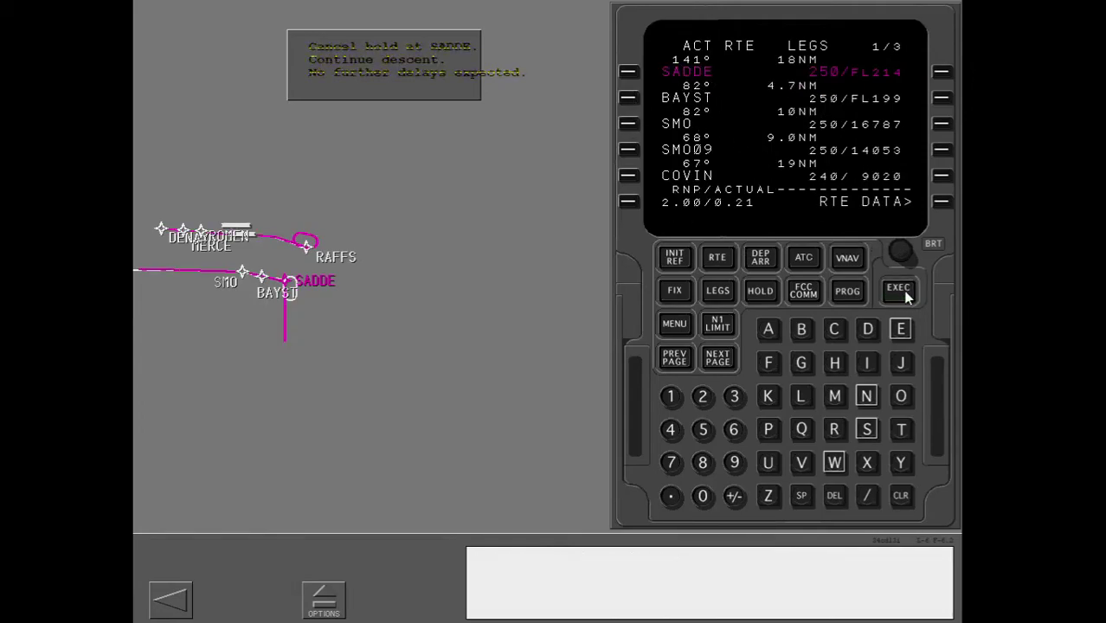
Open the Enter Holding - At Fix Enroute topic and add a new hold with REYES as the holding fix
click(440, 601)
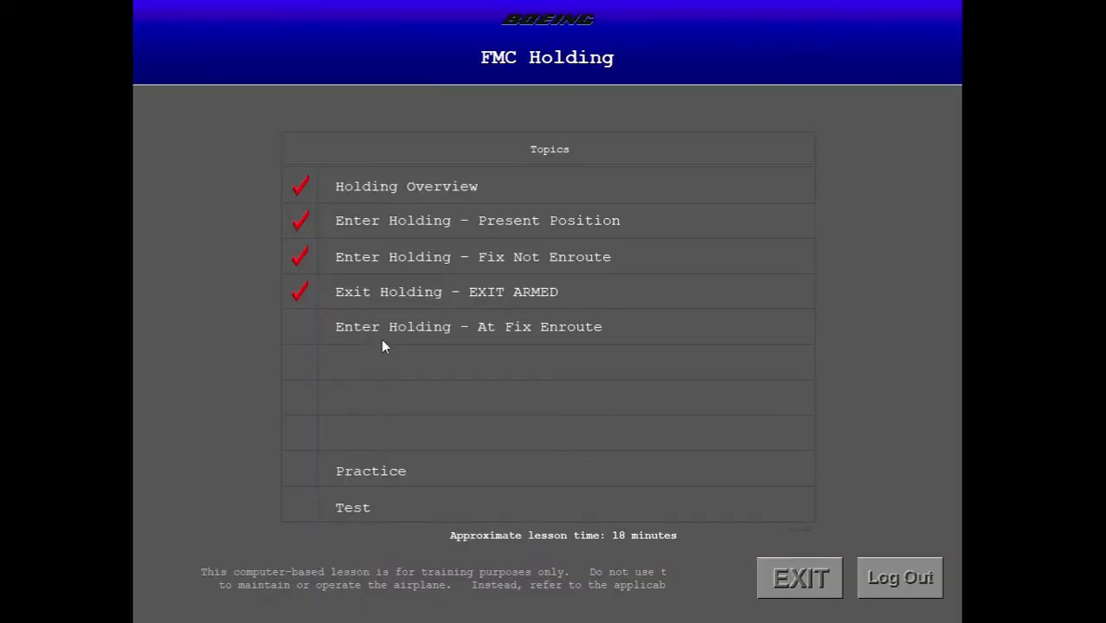
click(382, 326)
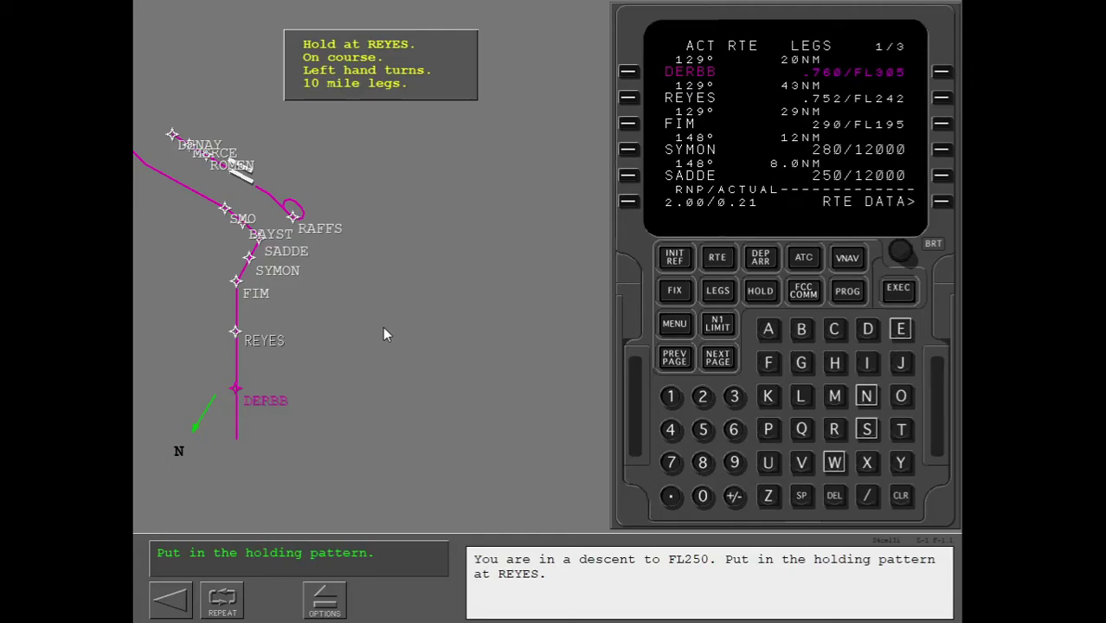
click(772, 293)
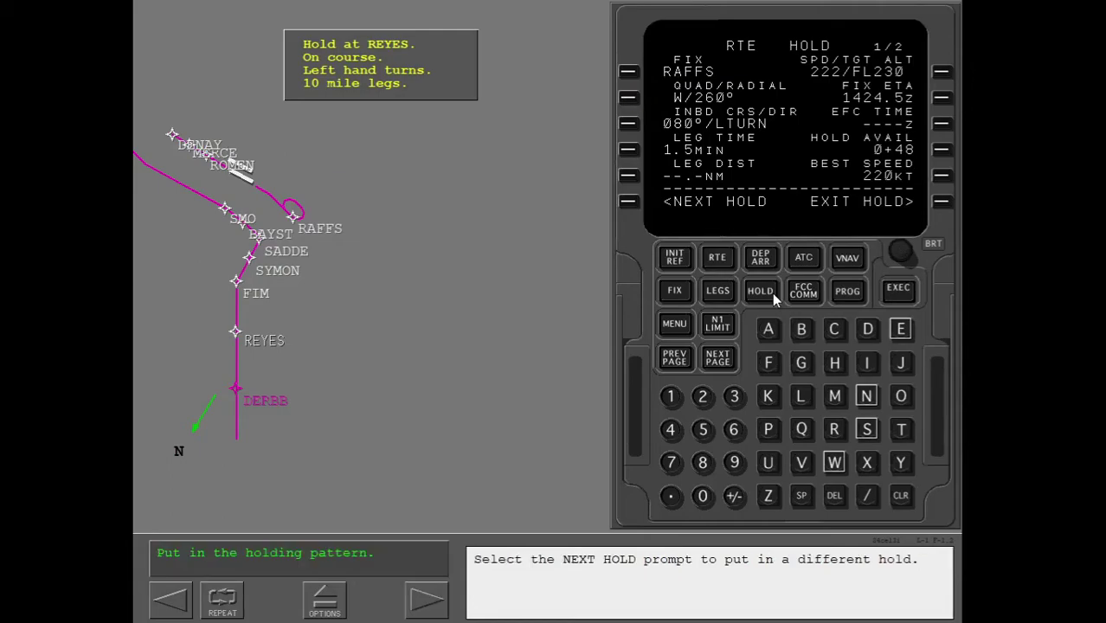
click(628, 202)
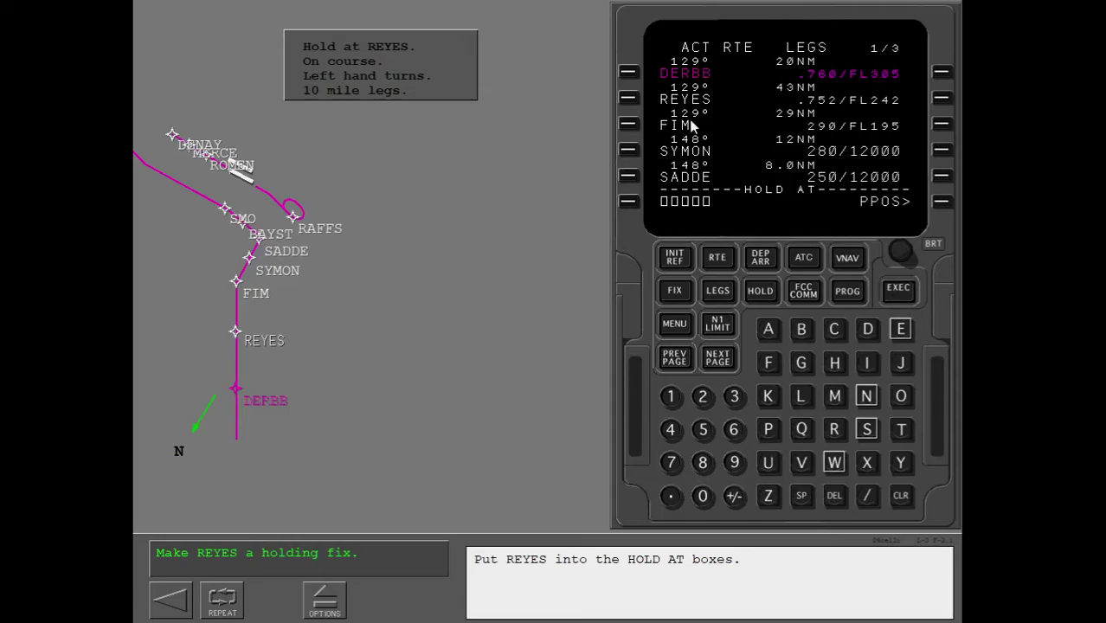
click(629, 100)
click(627, 205)
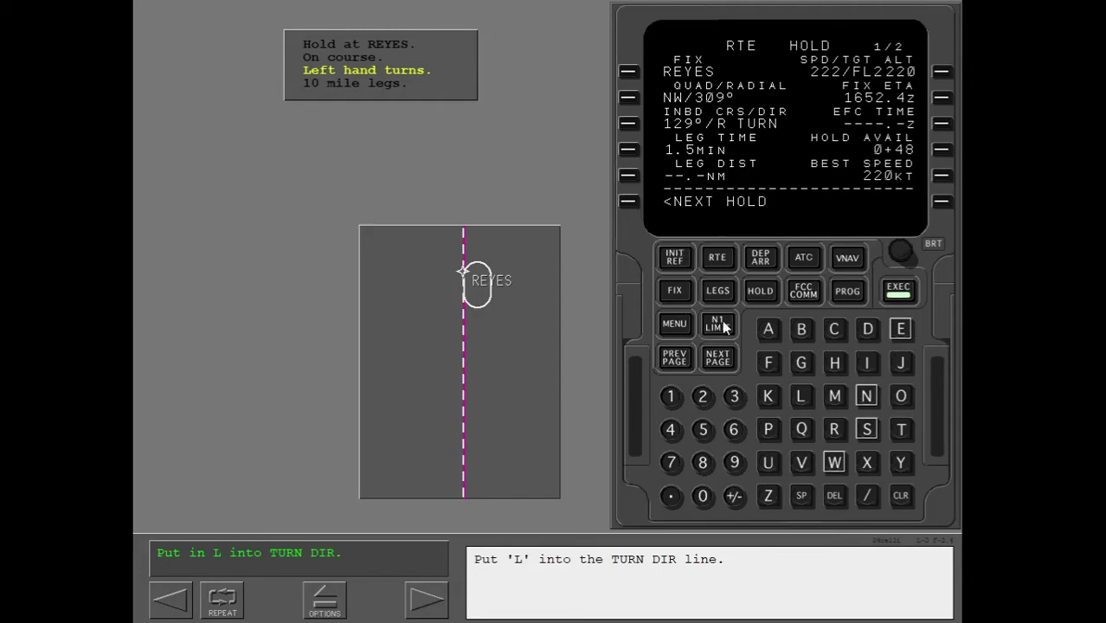
Set the REYES hold to left turns with a leg distance of 10 NM and execute the modification
click(801, 398)
click(629, 124)
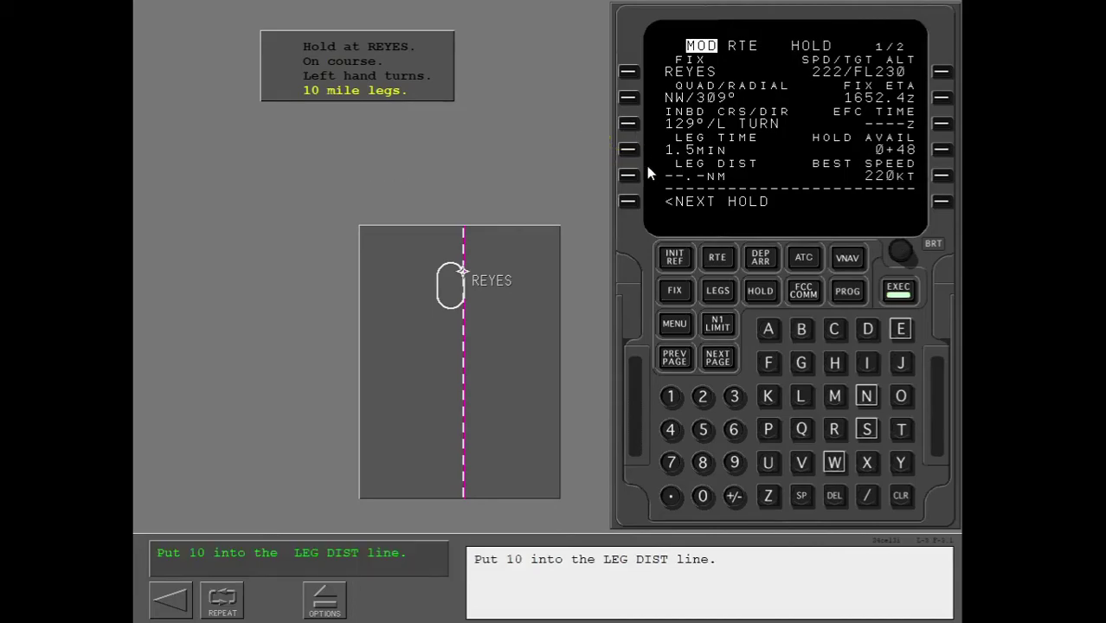
click(672, 396)
click(702, 496)
click(629, 176)
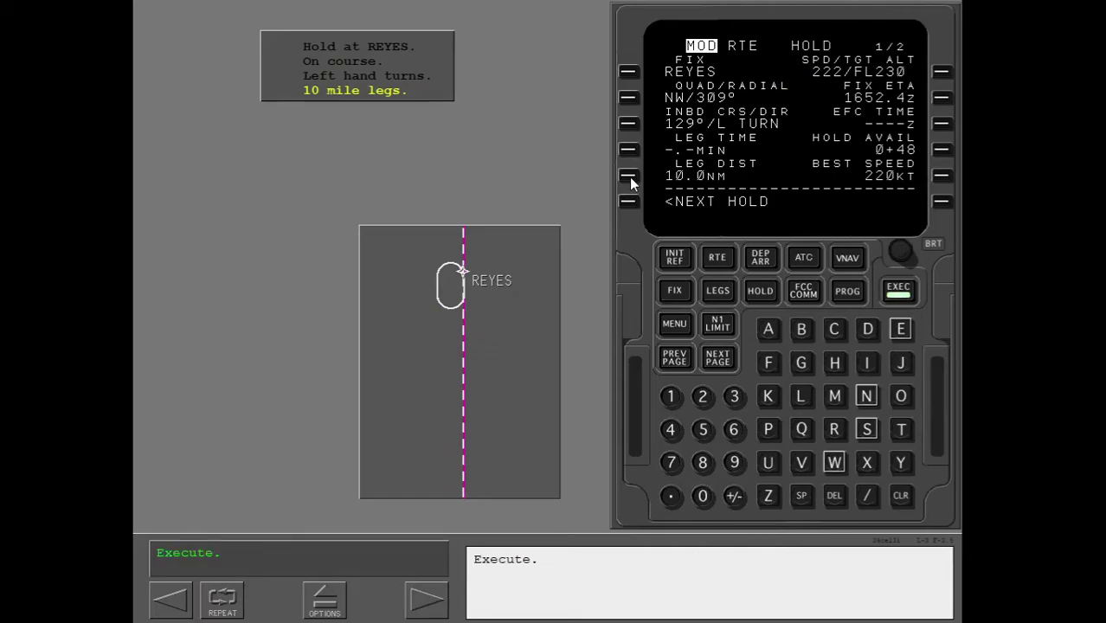
click(899, 291)
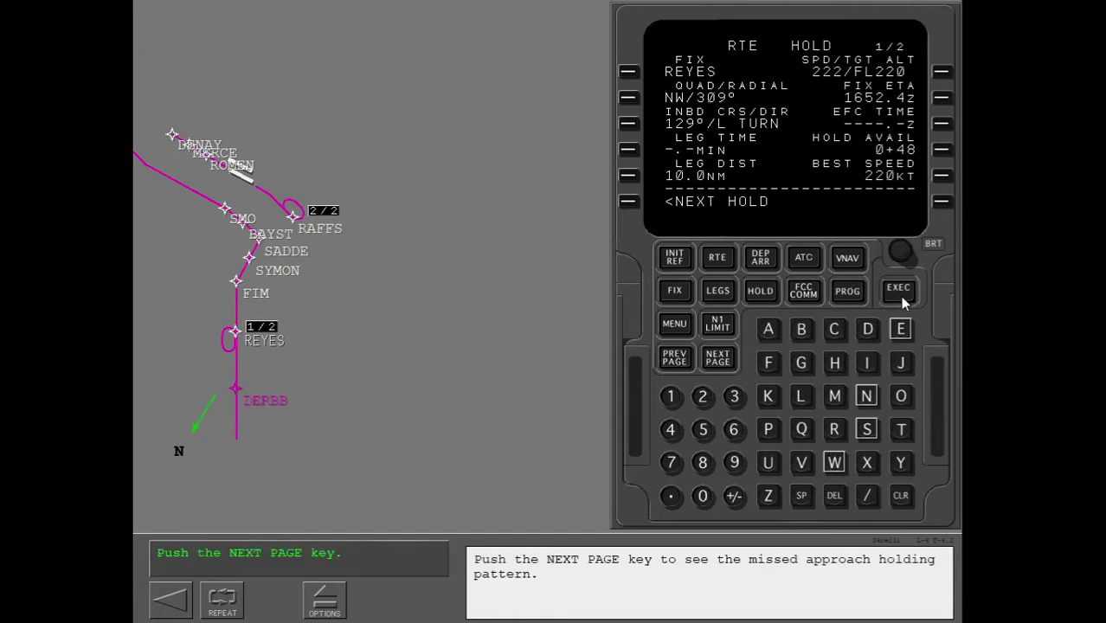
Look at the missed approach hold on the second hold page and return to hold page 1
click(724, 364)
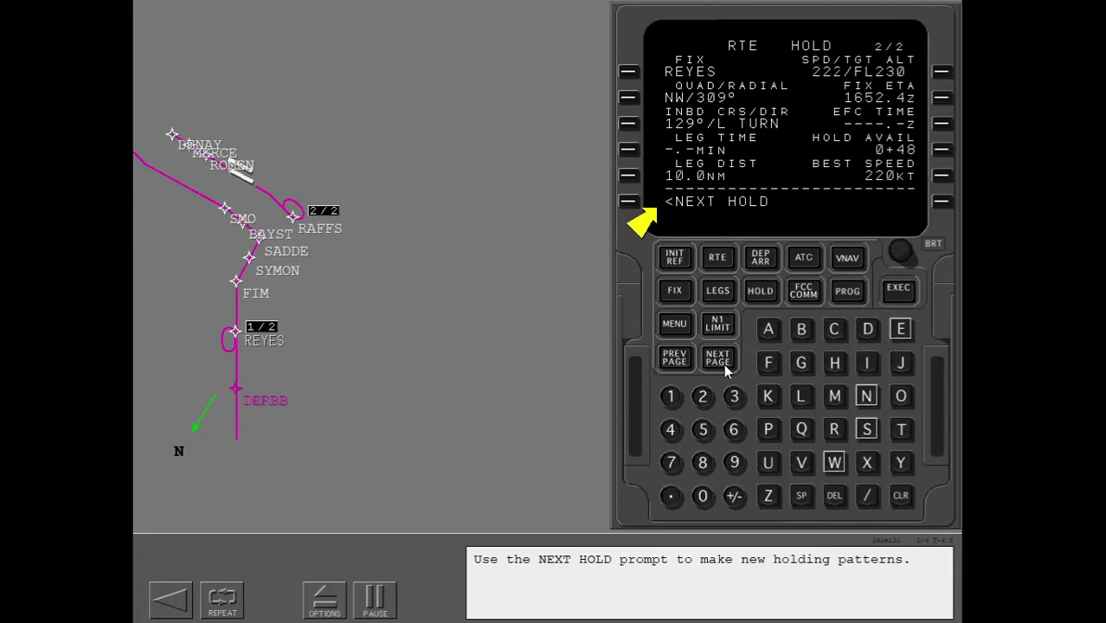
click(629, 202)
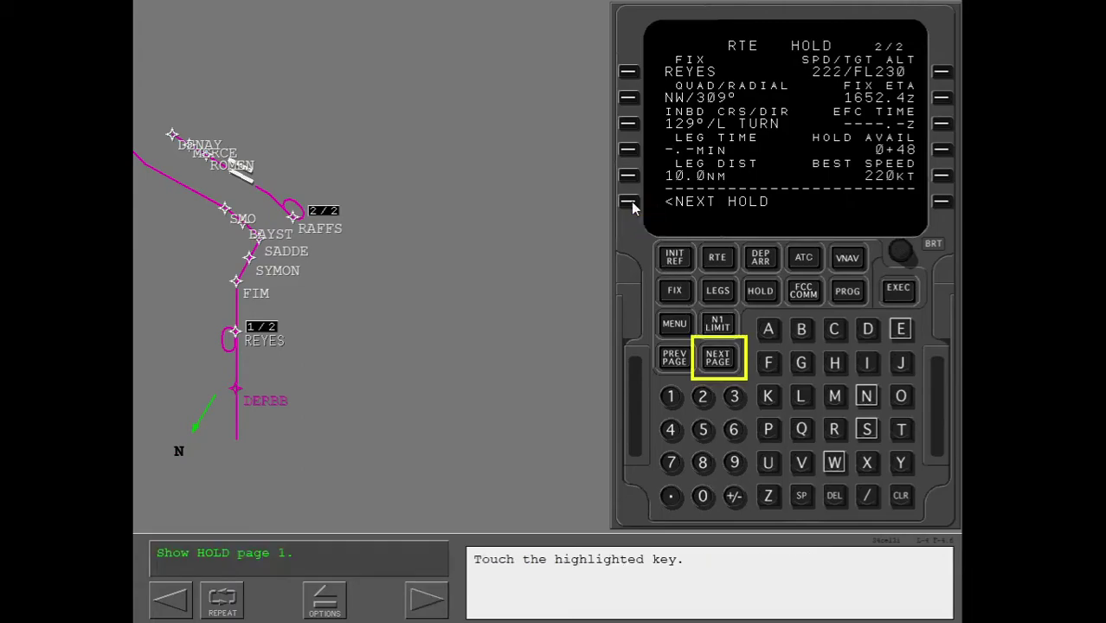
click(721, 357)
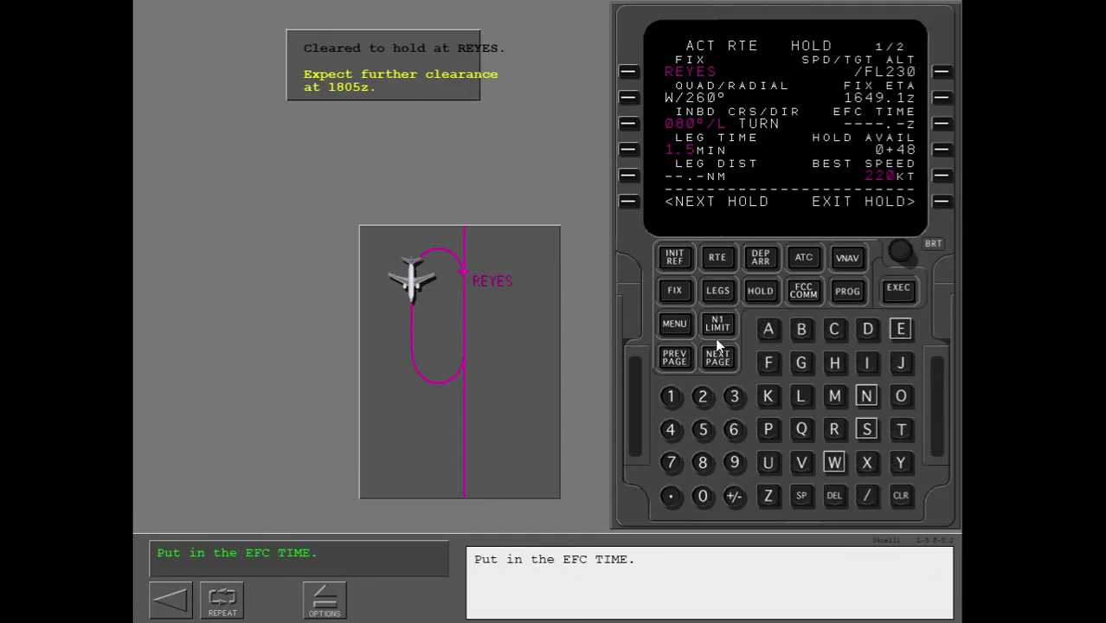
Enter 1805 as the expect further clearance time for the REYES hold
click(670, 396)
click(710, 468)
click(703, 501)
click(703, 429)
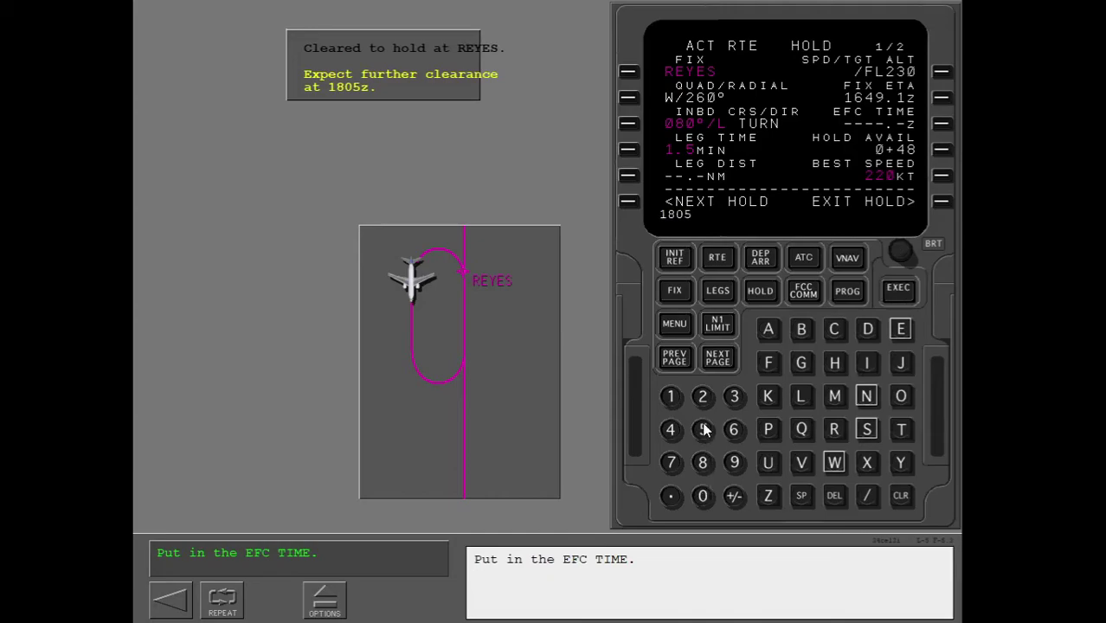
click(942, 124)
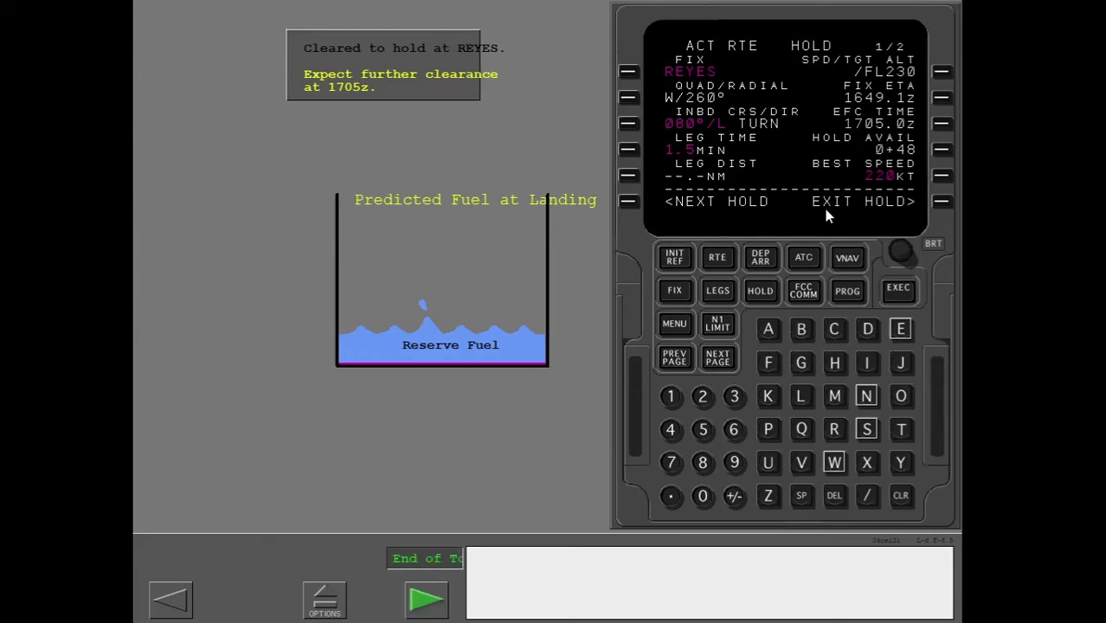
Finish the topic, start the Make a PPOS hold practice exercise, and program and execute a present position hold
click(425, 600)
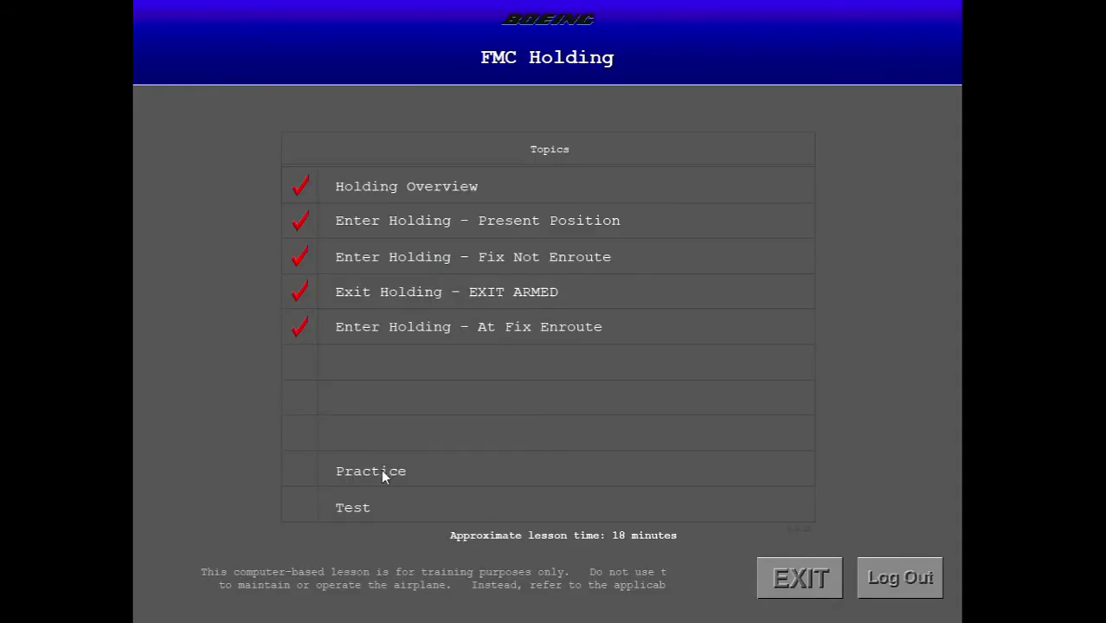
click(381, 475)
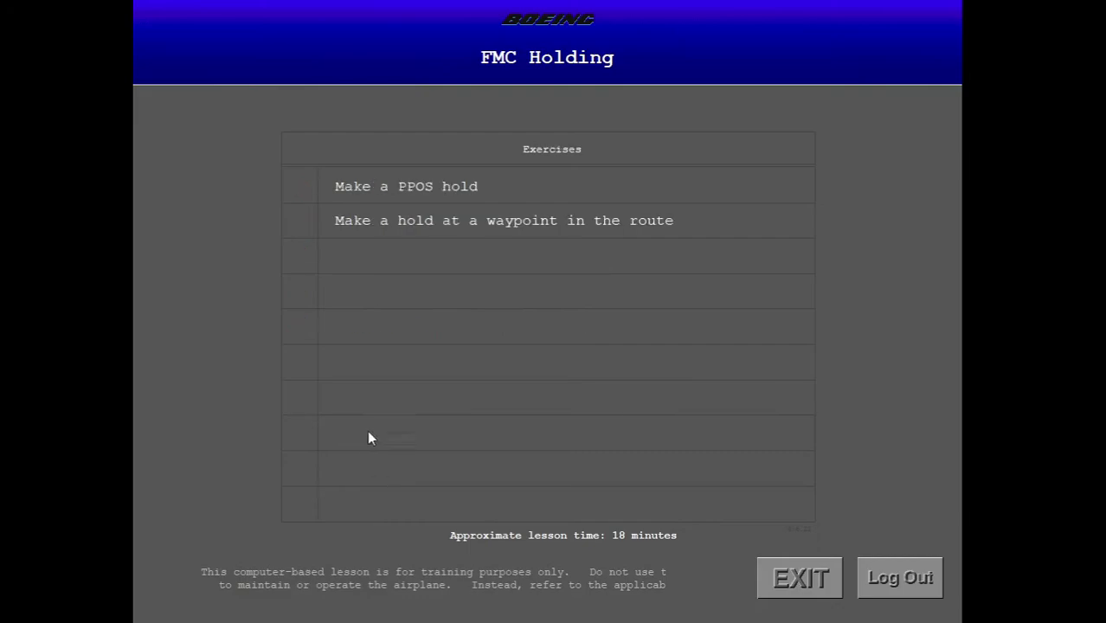
click(420, 185)
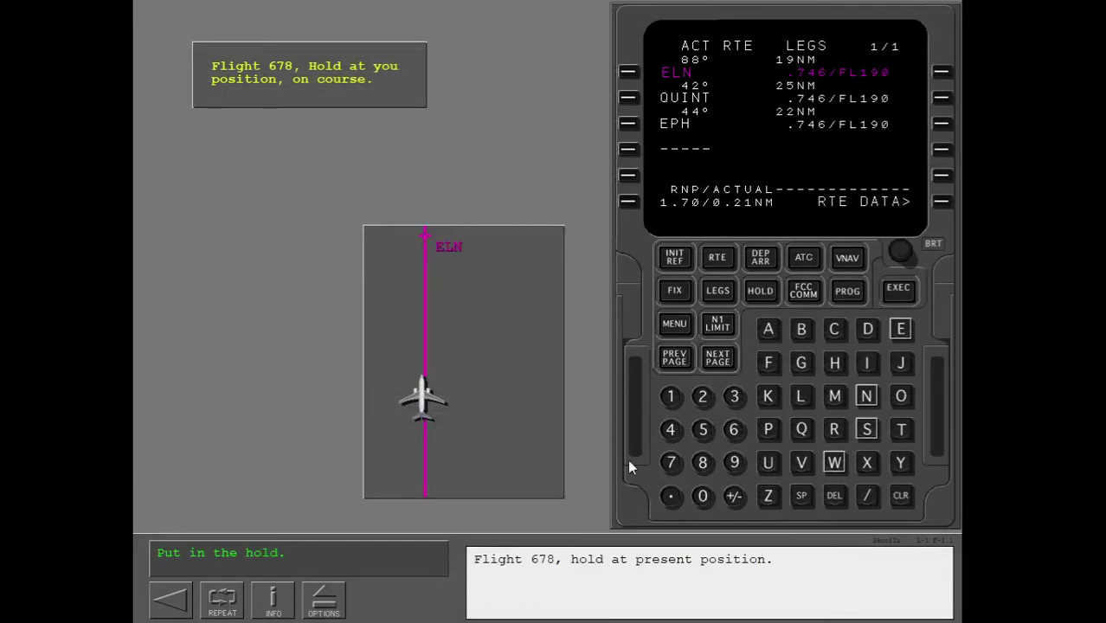
click(770, 292)
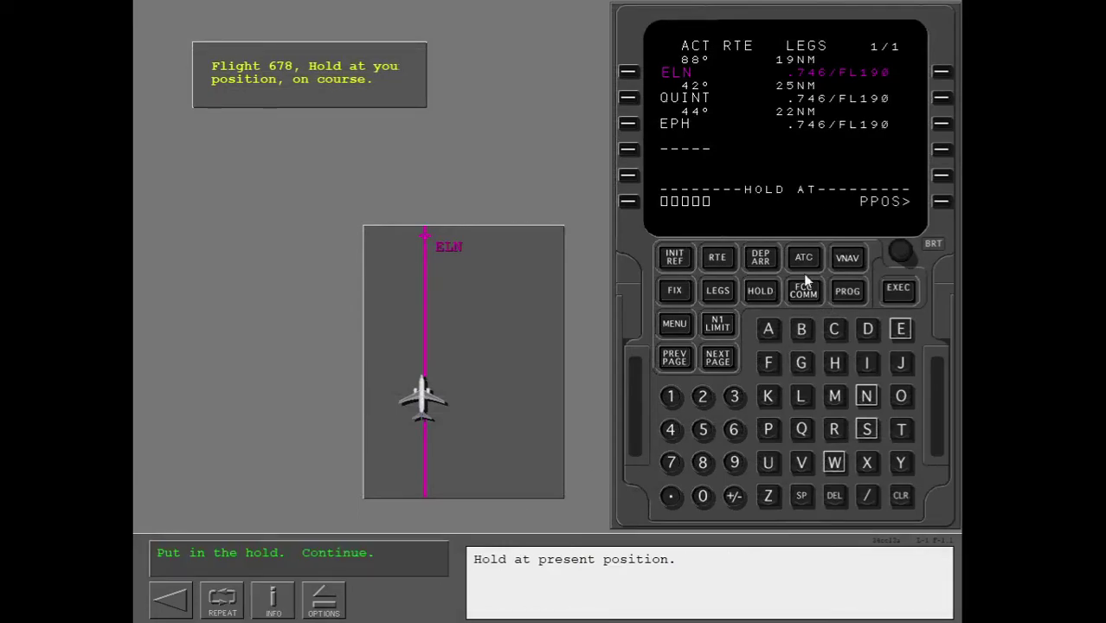
click(943, 203)
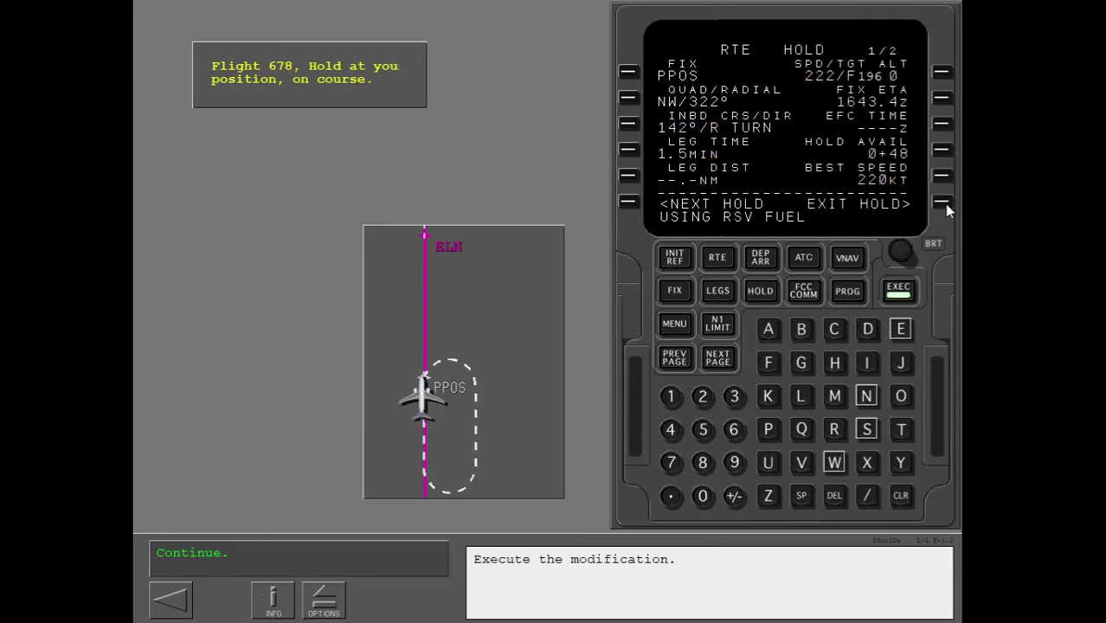
click(905, 292)
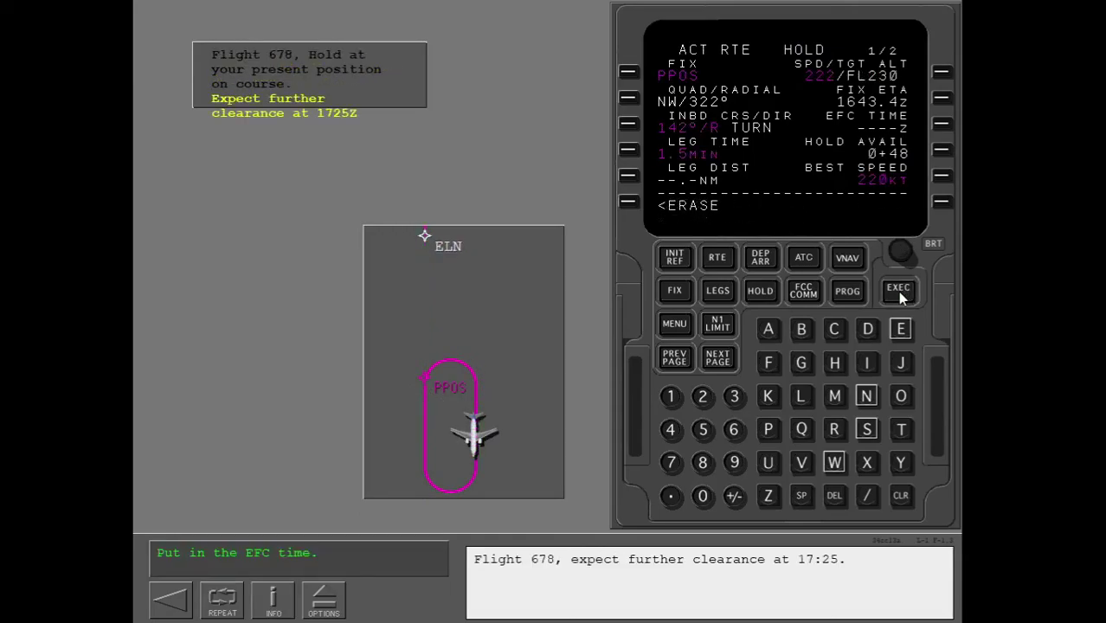
Enter 1725 as the expect further clearance time for the present position hold
click(672, 397)
click(673, 463)
click(702, 396)
click(703, 430)
click(942, 125)
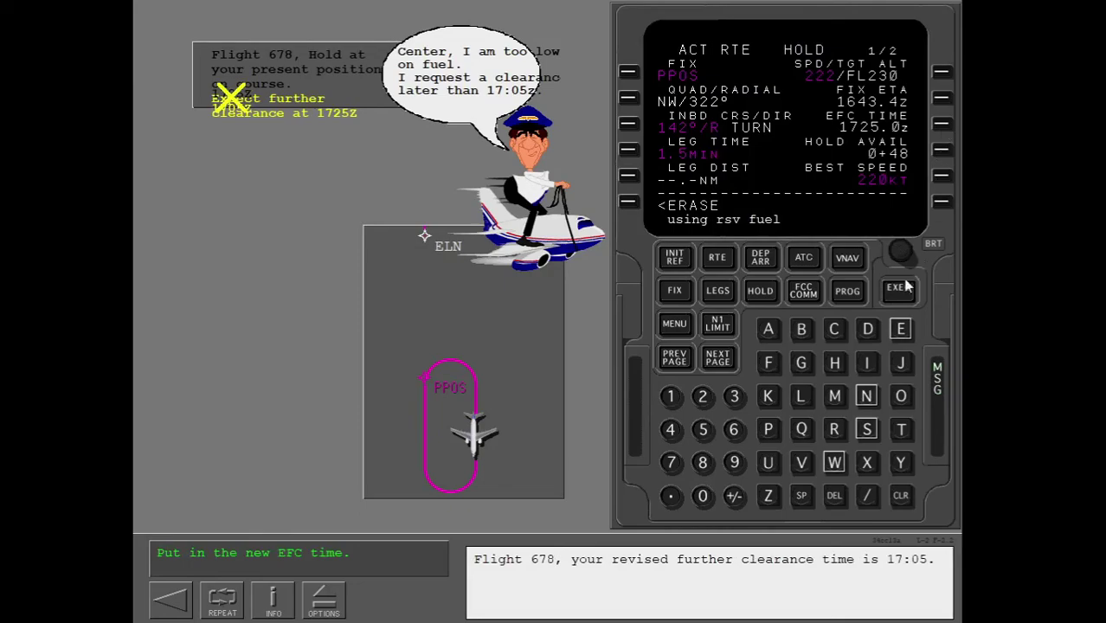
Clear the reserve fuel message and revise the present position hold's EFC time to 1705
click(910, 499)
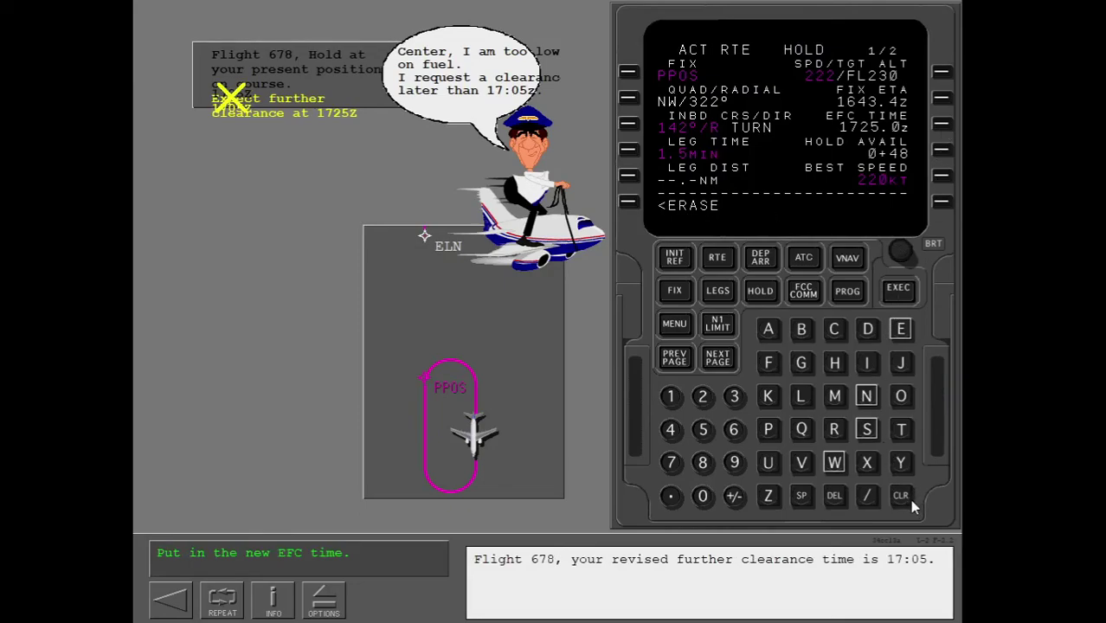
click(671, 398)
click(671, 463)
click(703, 497)
click(704, 431)
click(944, 124)
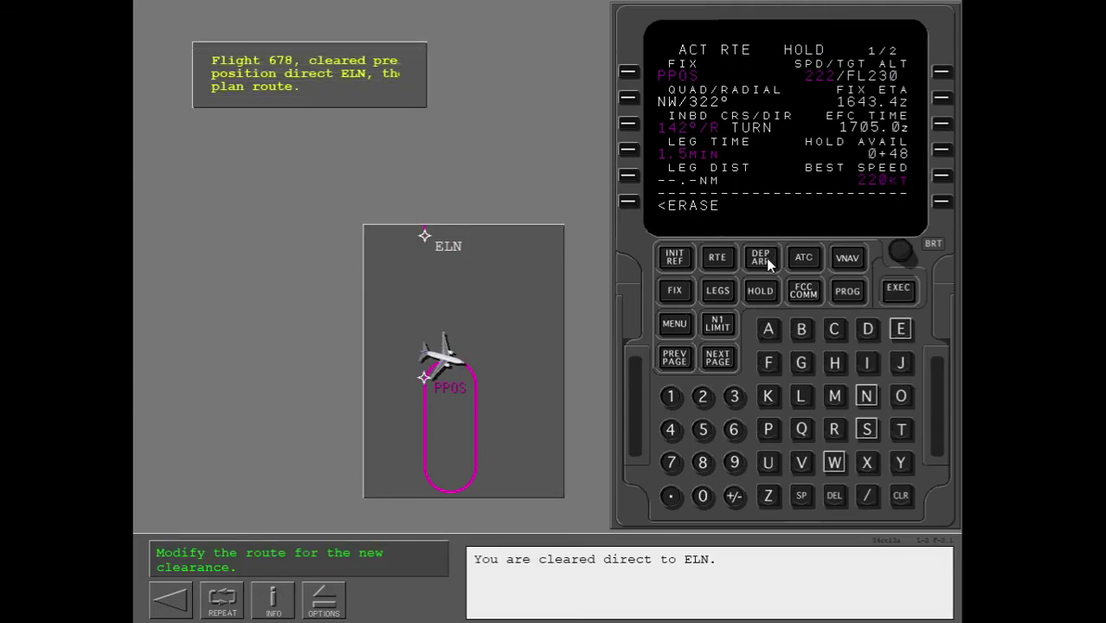
Modify the route legs to proceed from the present position hold direct to ELN and execute the change
click(718, 291)
text(eln)
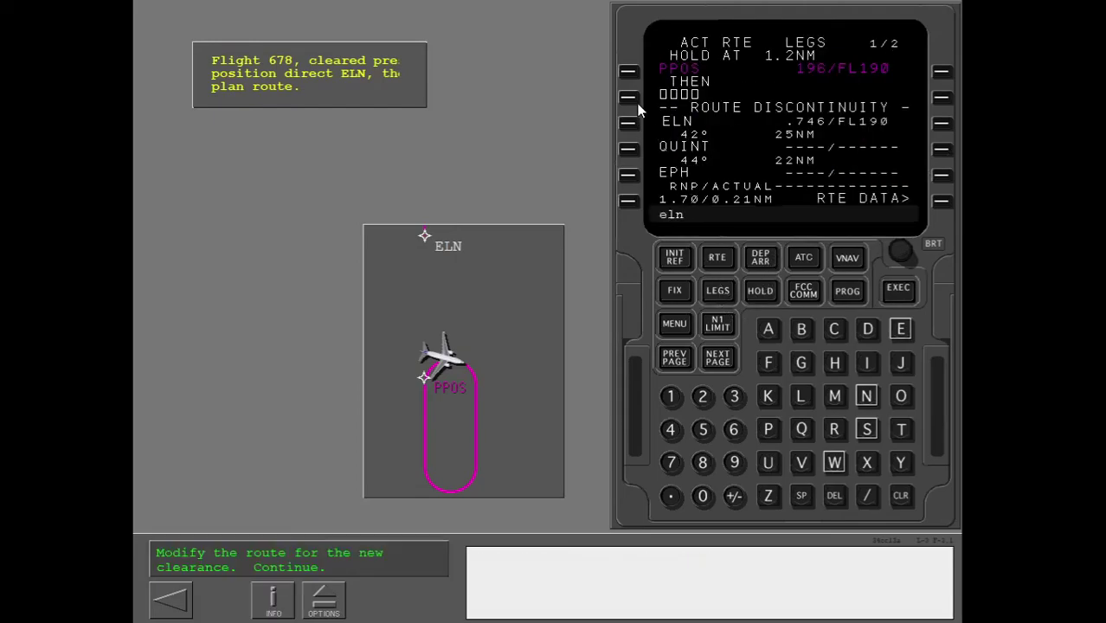
click(626, 73)
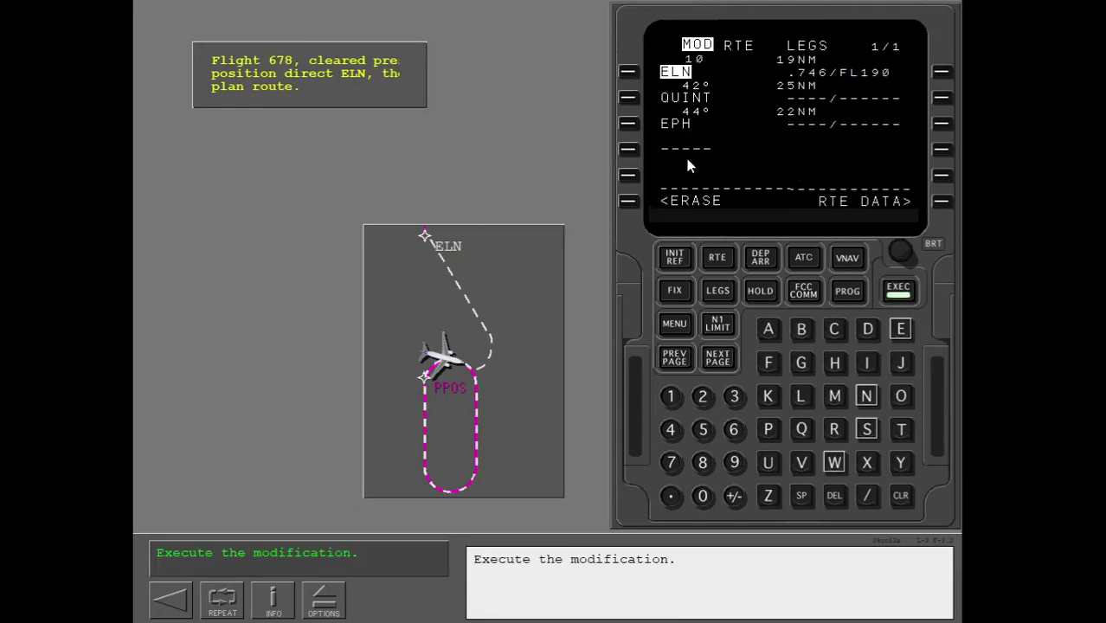
click(896, 296)
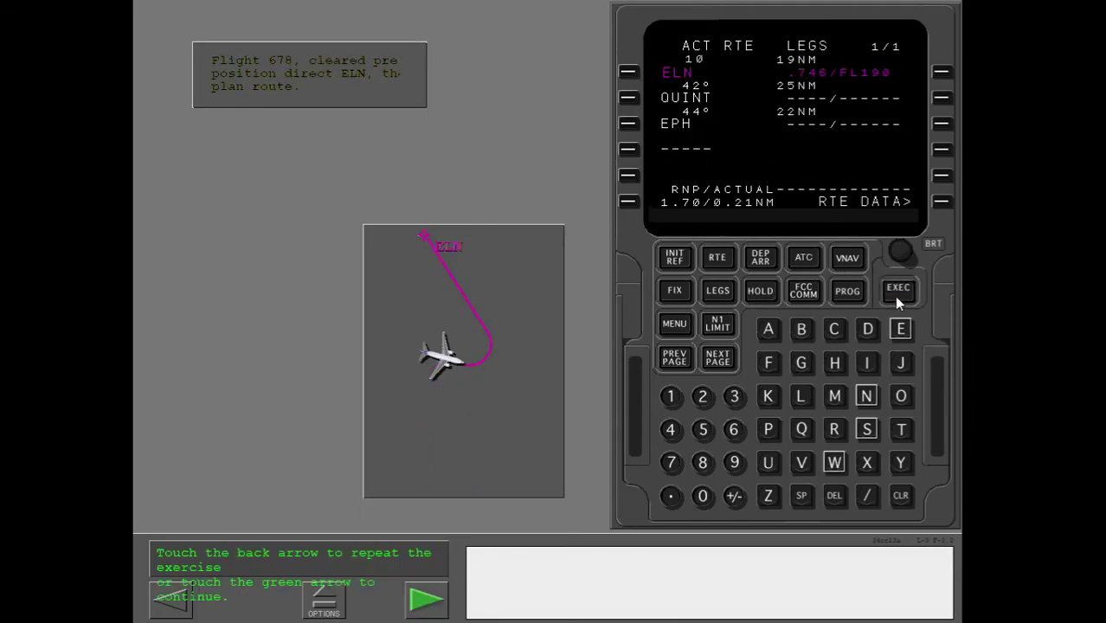
Start the exercise Make a hold at a waypoint in the route, and add and execute a hold at ELN
click(425, 604)
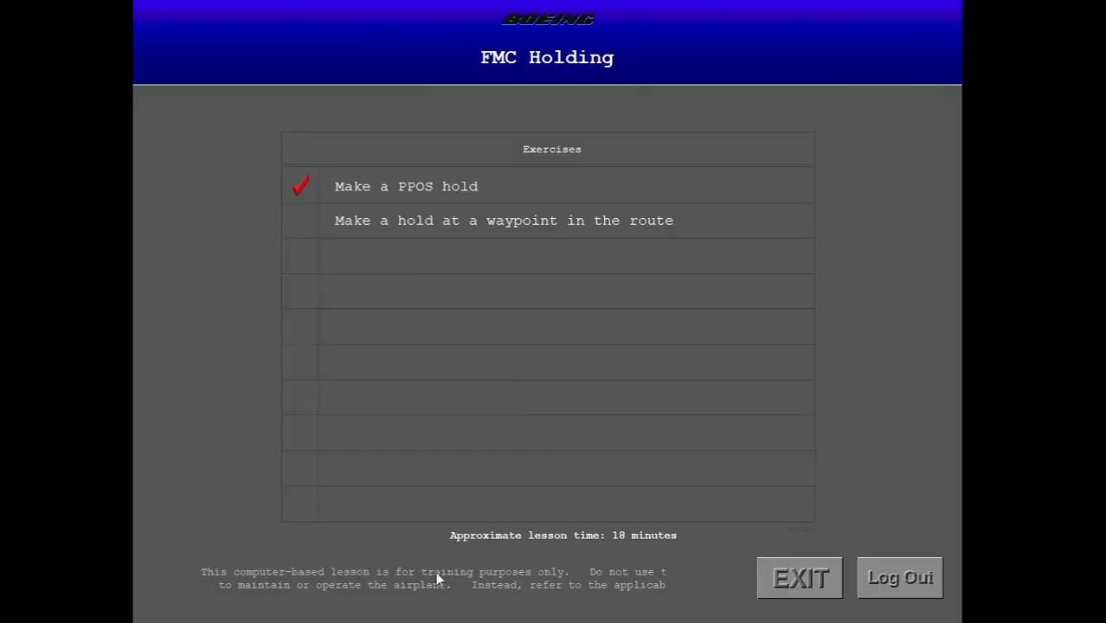
click(471, 227)
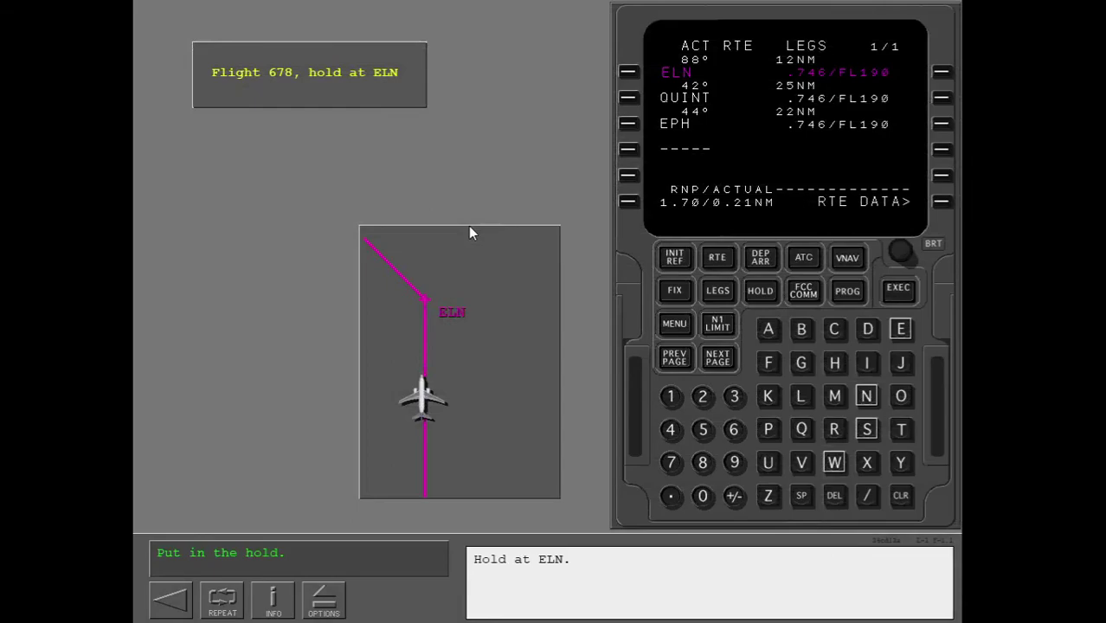
click(760, 290)
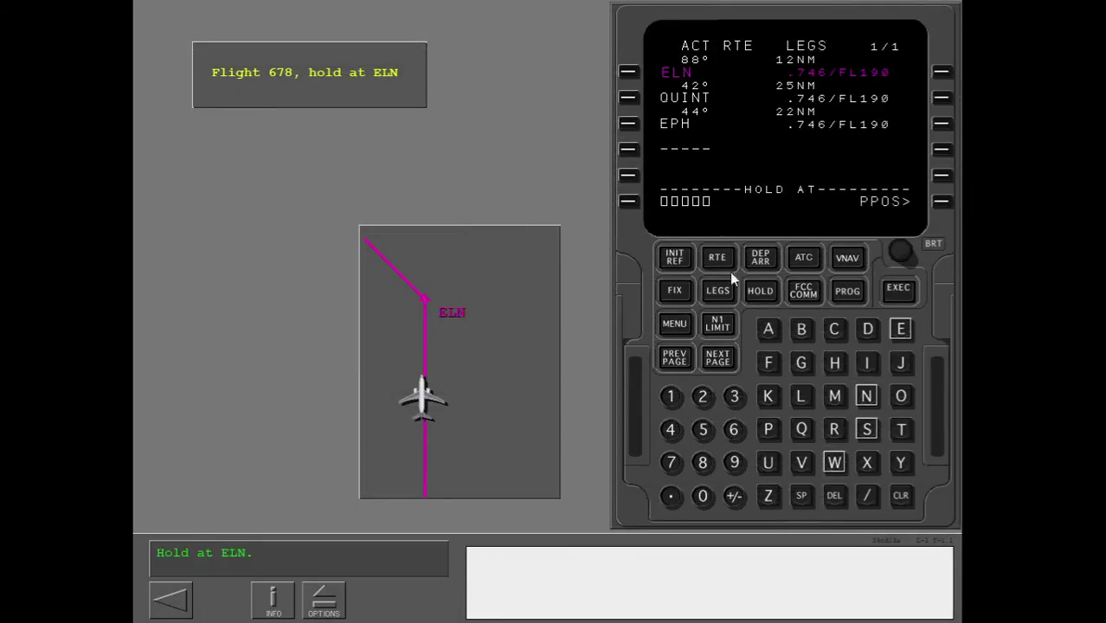
click(628, 73)
click(628, 201)
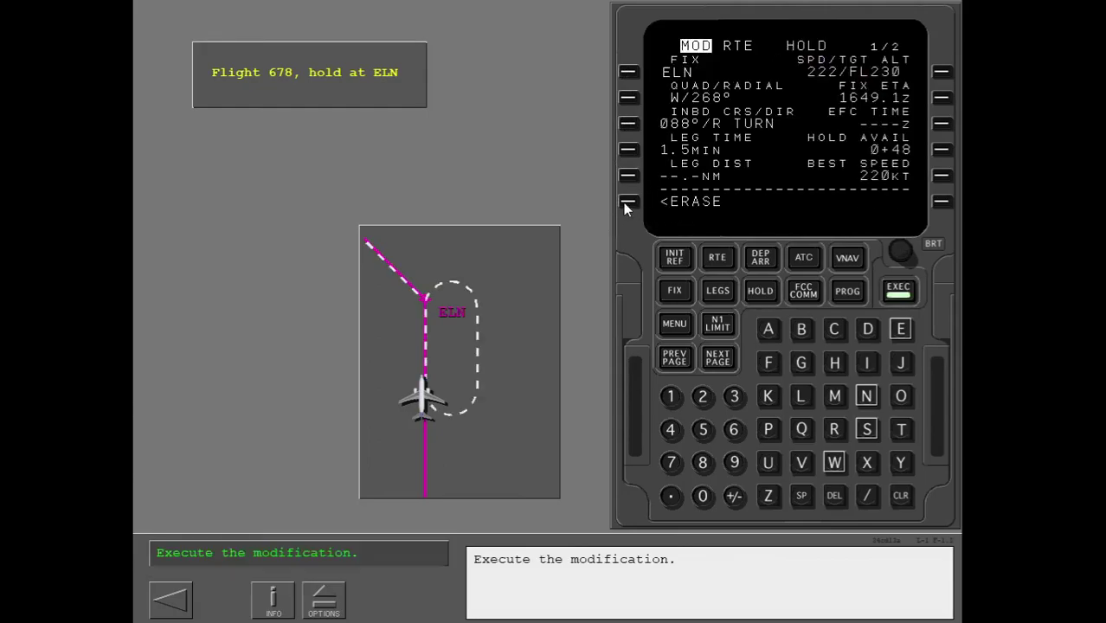
click(904, 299)
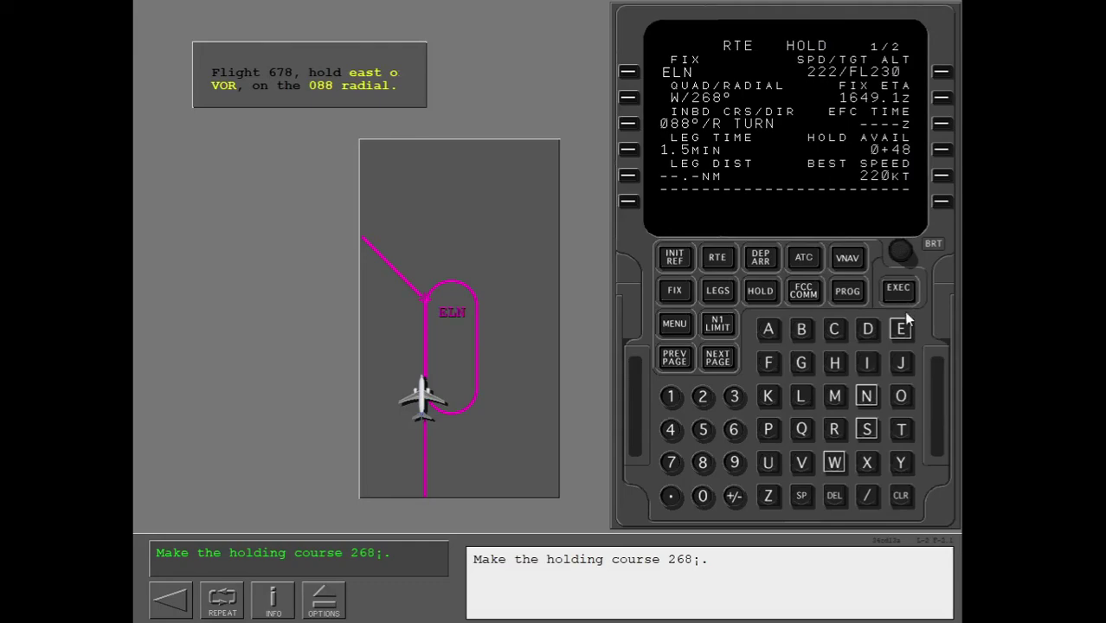
click(703, 496)
click(702, 462)
click(702, 462)
click(629, 127)
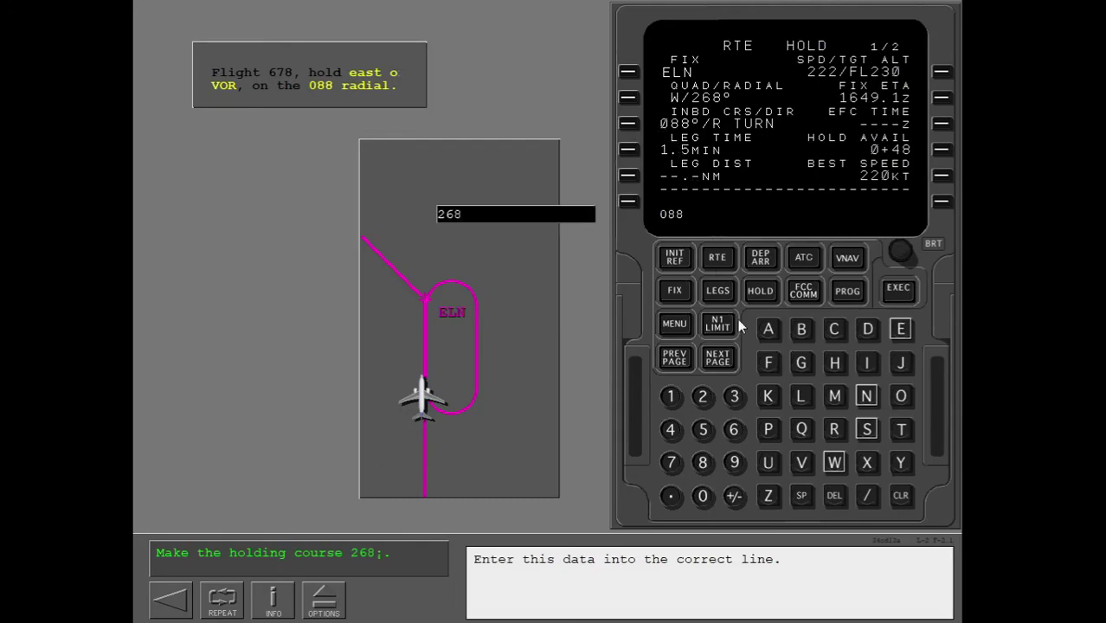
click(901, 497)
click(900, 496)
click(901, 496)
Set the inbound course of the hold at ELN to 268° and execute the modification
click(702, 404)
click(733, 430)
click(703, 459)
click(633, 124)
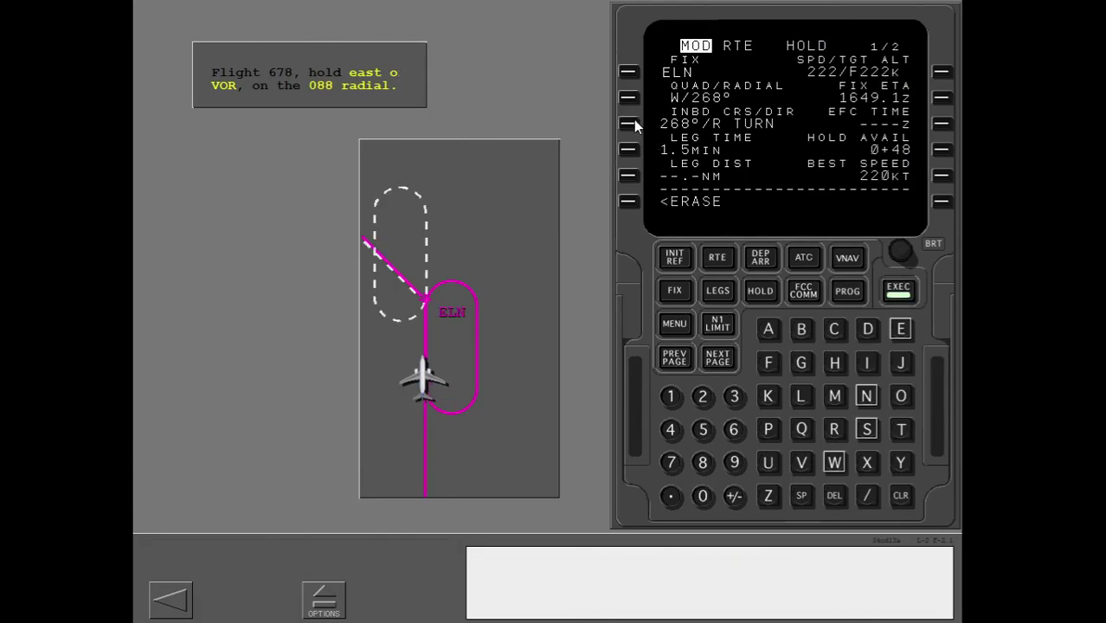
click(900, 294)
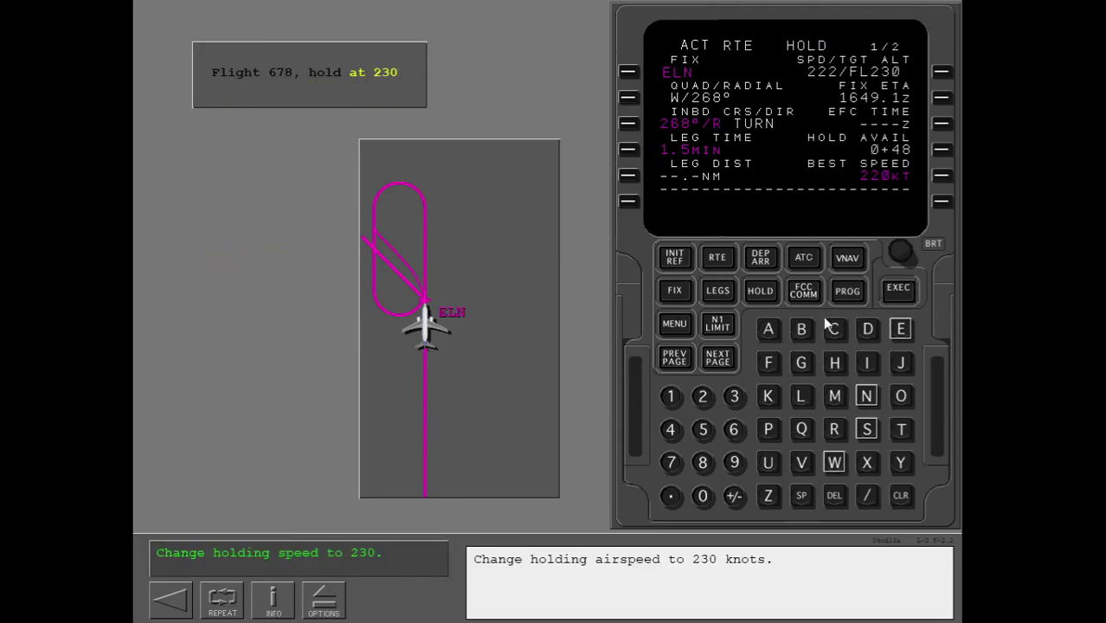
Change the holding airspeed at ELN to 230 knots and execute the modification
click(701, 398)
click(733, 400)
click(703, 498)
click(942, 73)
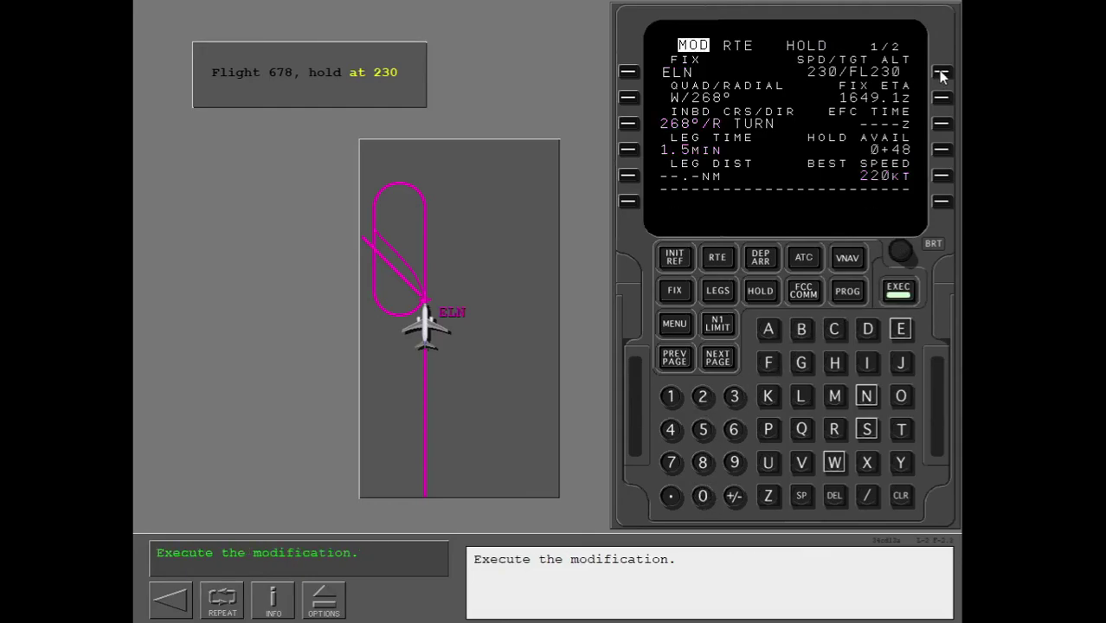
click(899, 294)
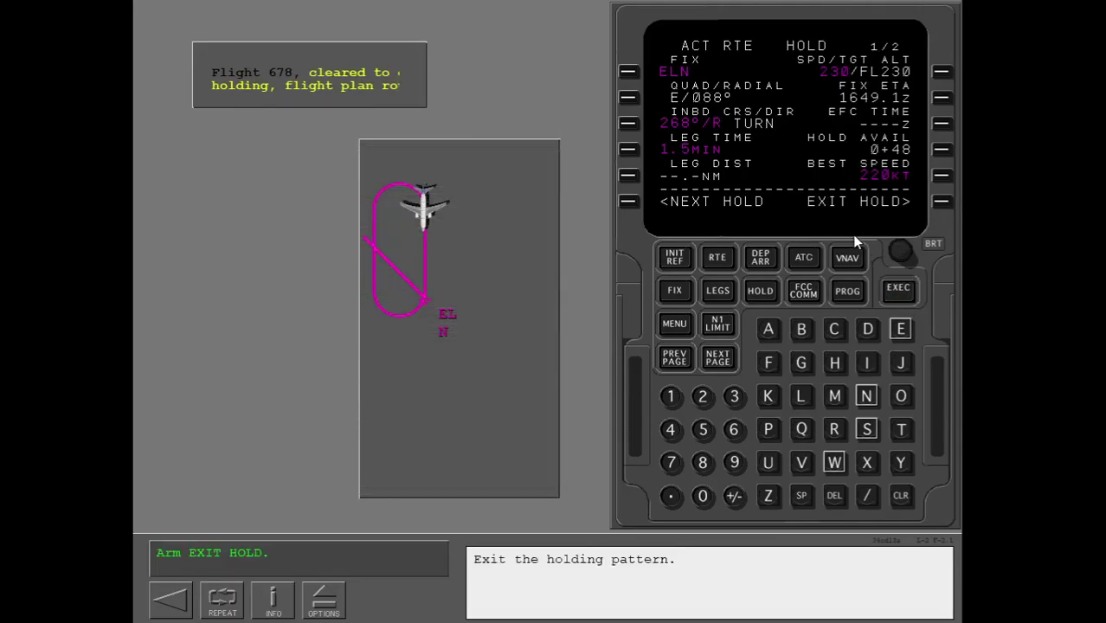
Arm and execute the exit from the ELN holding pattern, and continue past the completed exercise
click(942, 203)
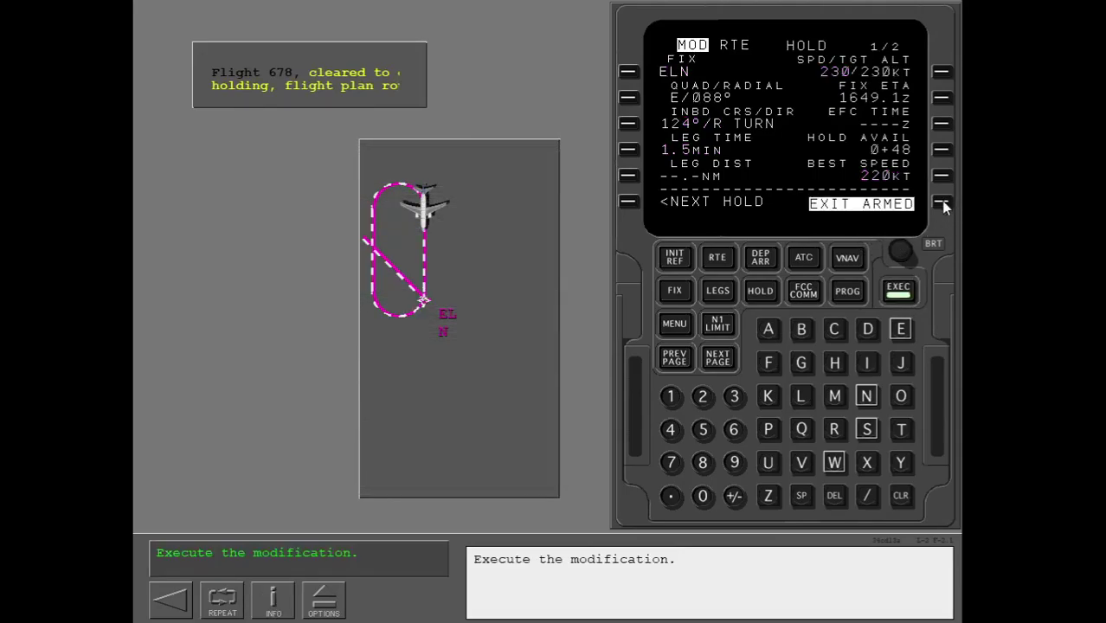
click(902, 294)
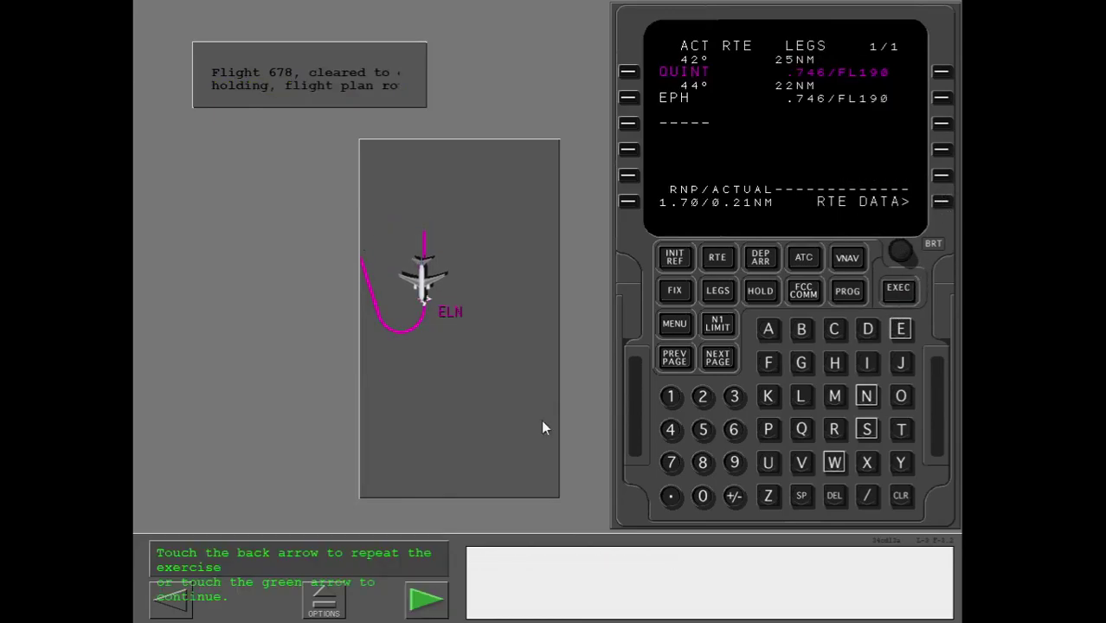
click(436, 602)
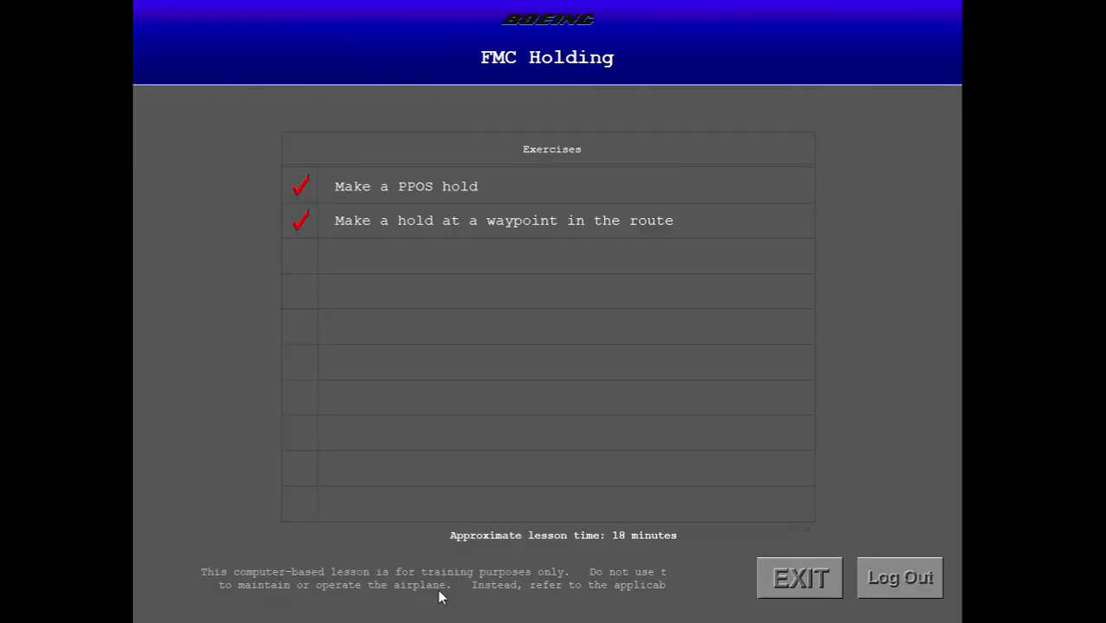